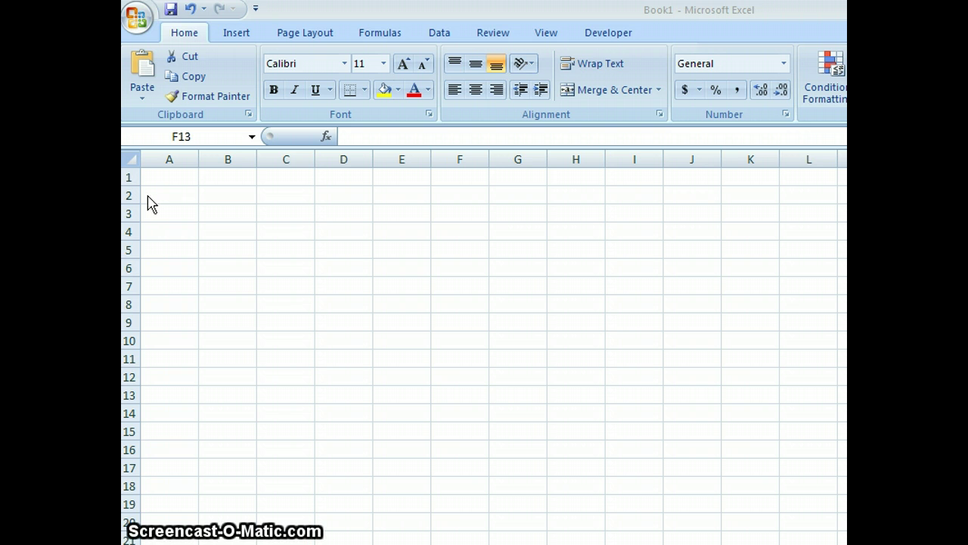
# Enter the heading Time in A1 with the times 0, 1.2e3 and 3e3 below it
pyautogui.click(176, 174)
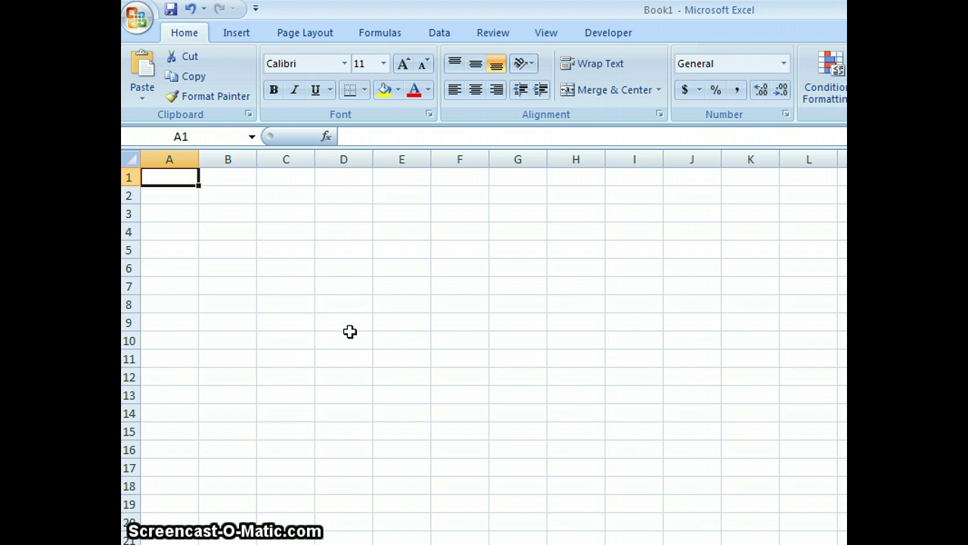
pyautogui.write('Time')
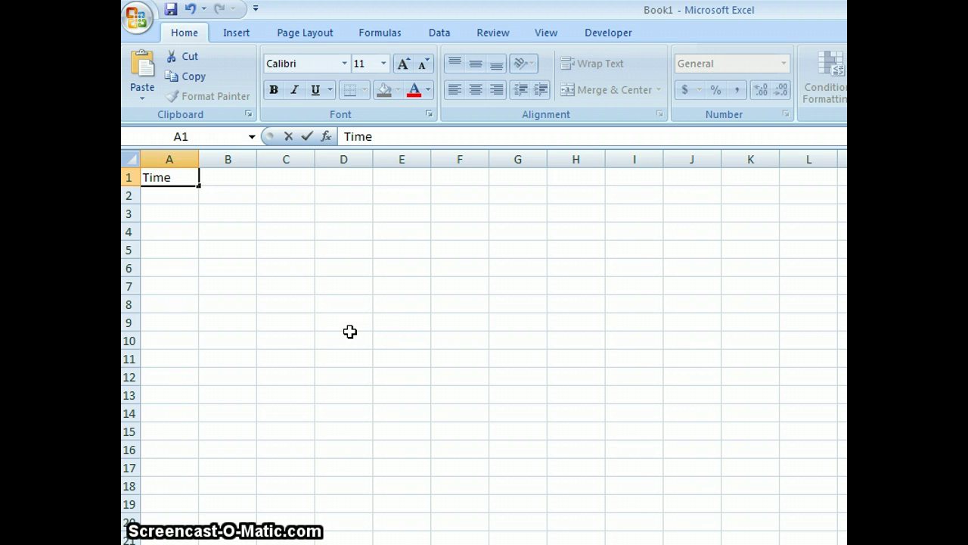
pyautogui.press('Return')
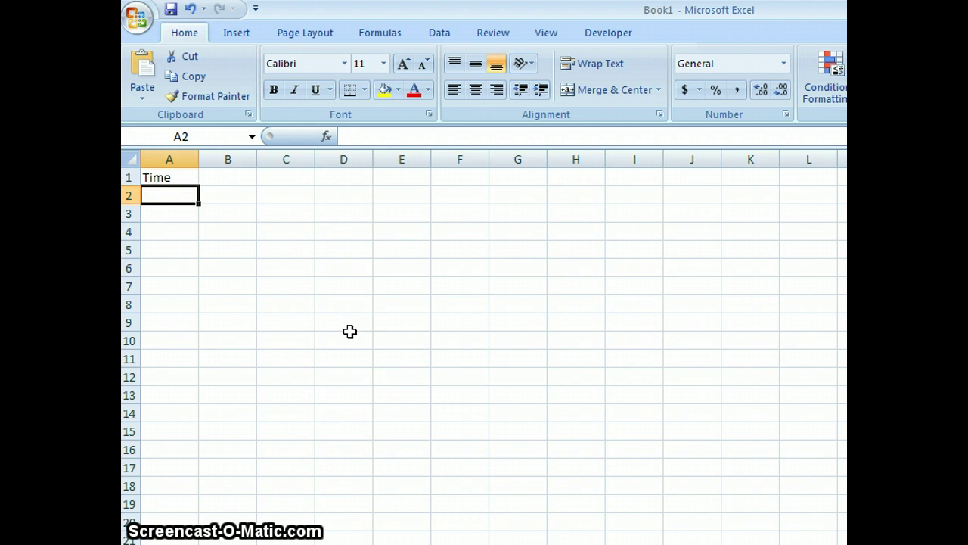
pyautogui.write('0')
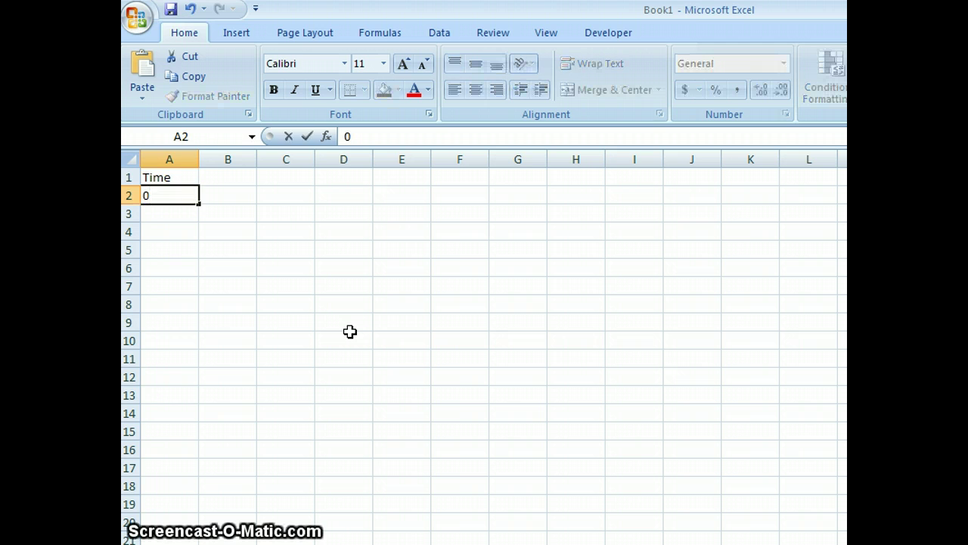
pyautogui.press('Return')
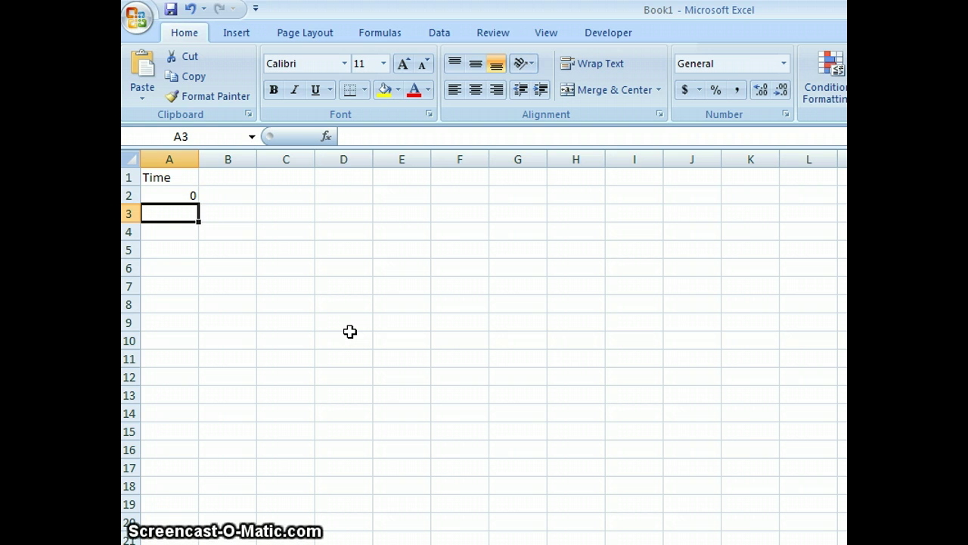
pyautogui.write('1.2')
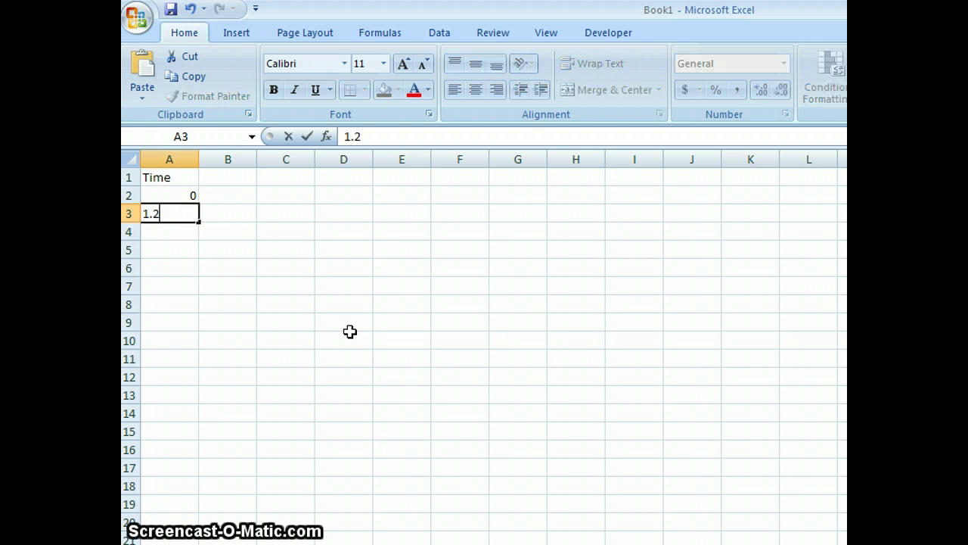
pyautogui.write('e3')
pyautogui.press('Return')
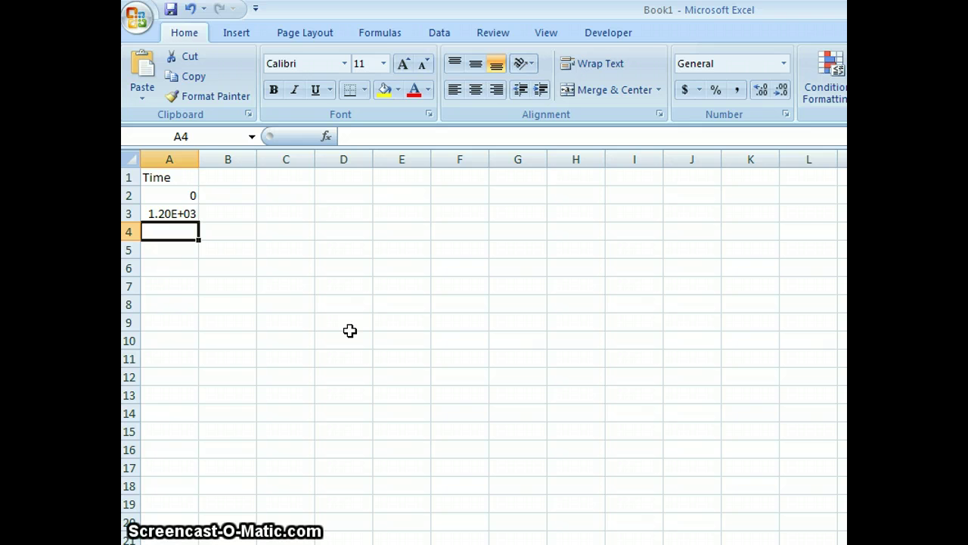
pyautogui.write('3')
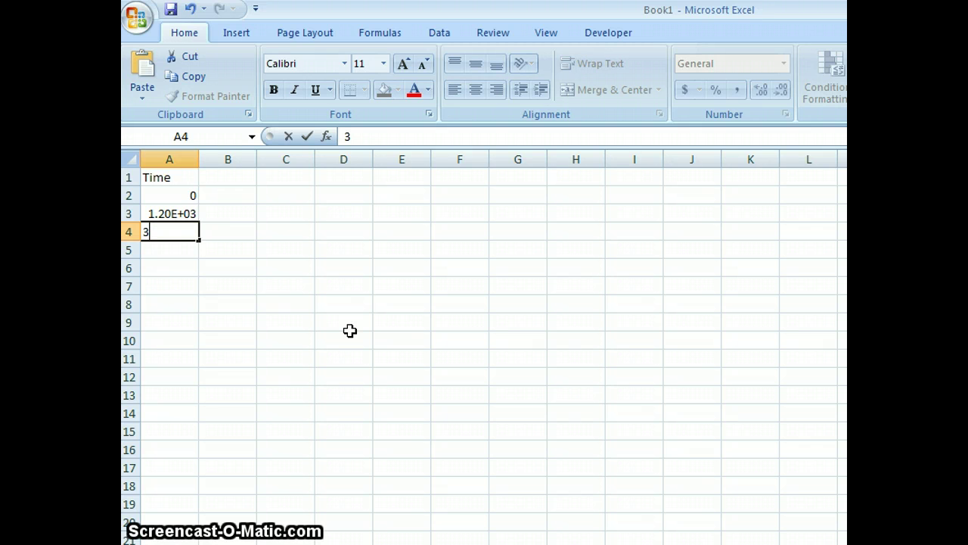
pyautogui.write('e3')
pyautogui.press('Return')
# Add the remaining times 4.5e3, 9e3 and 1.8e4, then return toward the top of column B
pyautogui.write('4.')
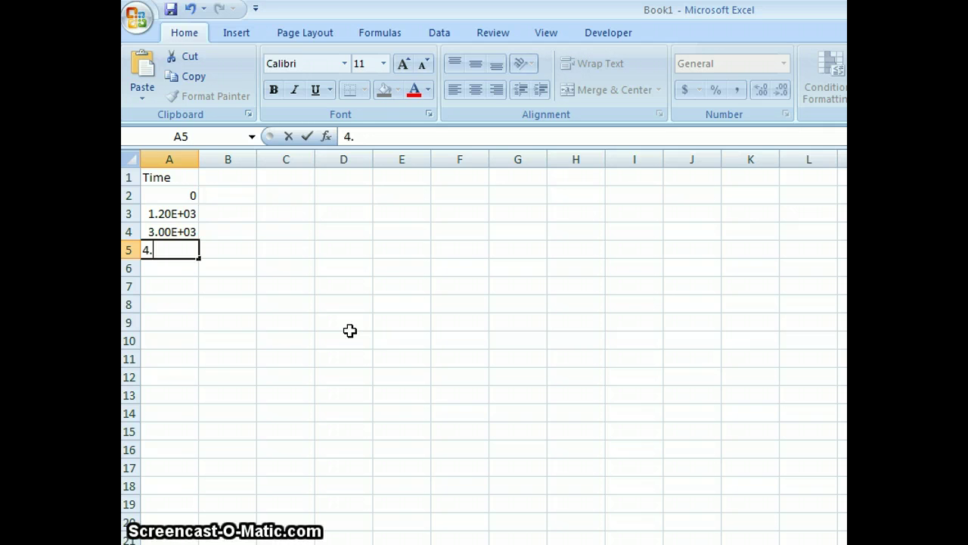
pyautogui.write('5e3')
pyautogui.press('Return')
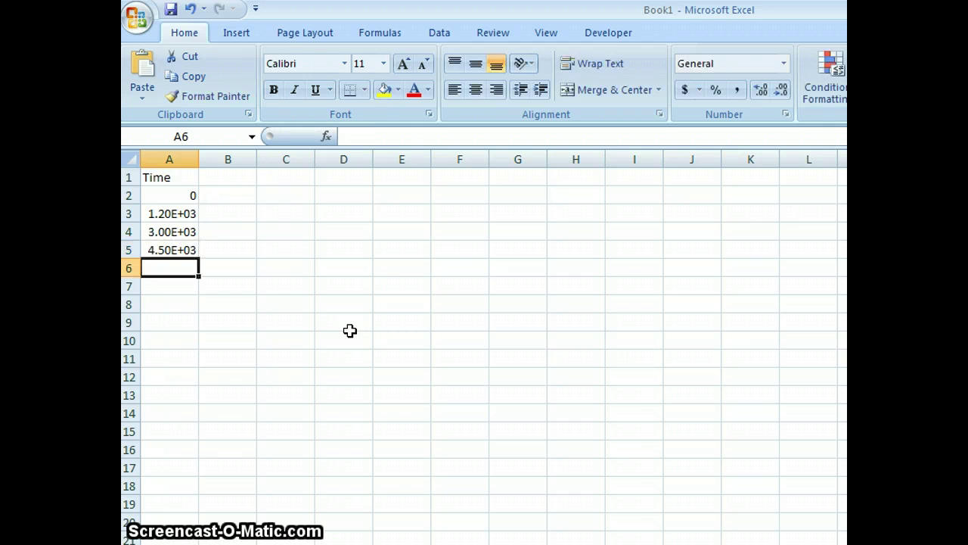
pyautogui.write('9e3')
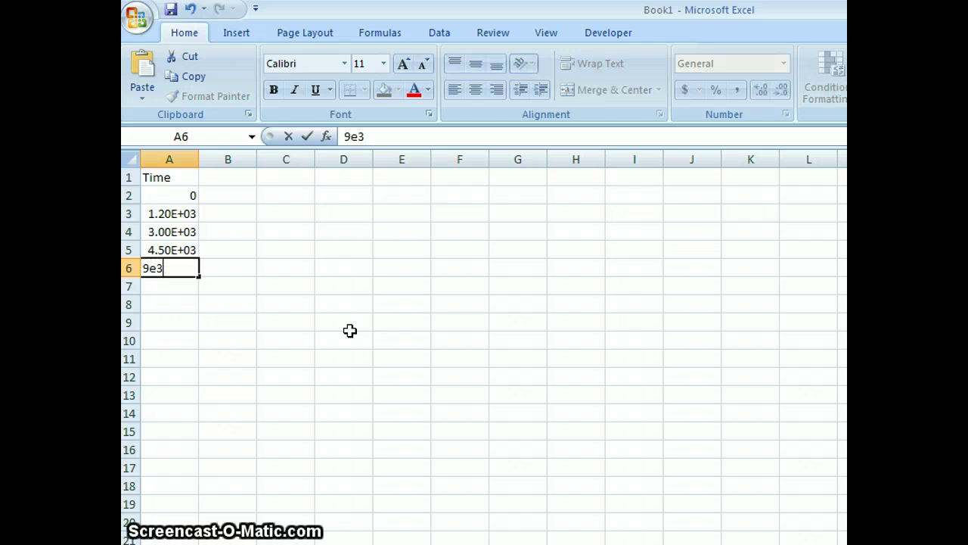
pyautogui.press('Return')
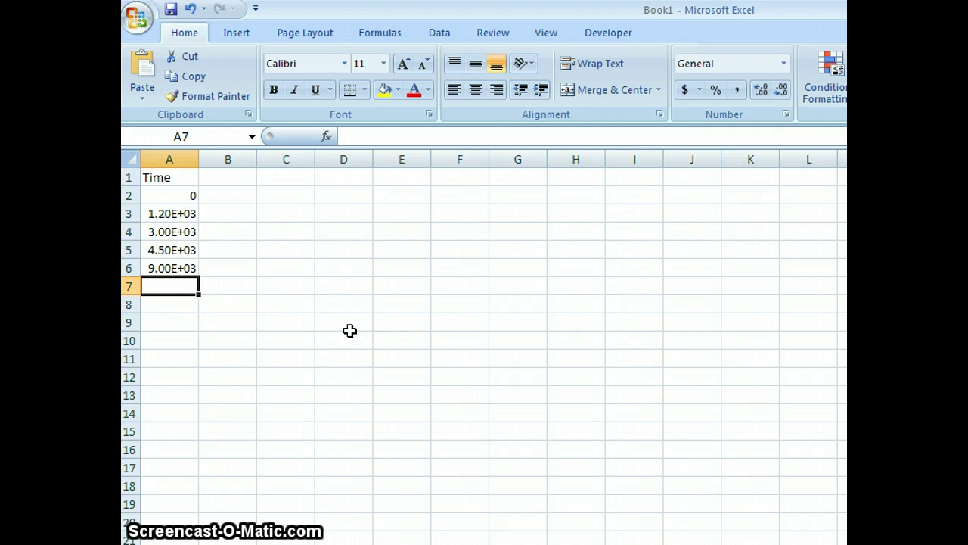
pyautogui.write('1.8e4')
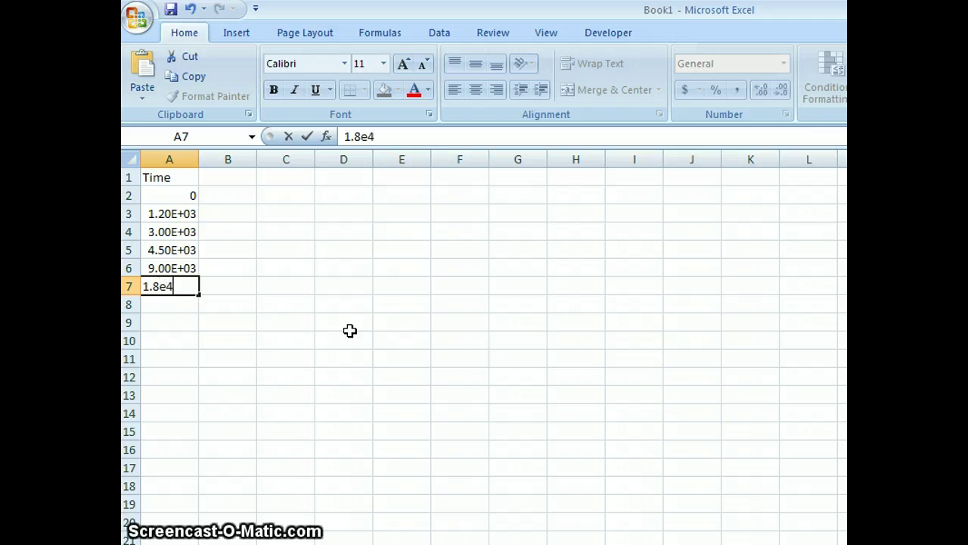
pyautogui.press('Return')
pyautogui.press('Up')
pyautogui.press('Right')
pyautogui.press('Up')
pyautogui.press('Up')
pyautogui.press('Up')
pyautogui.press('Up')
pyautogui.press('Up')
pyautogui.press('Up')
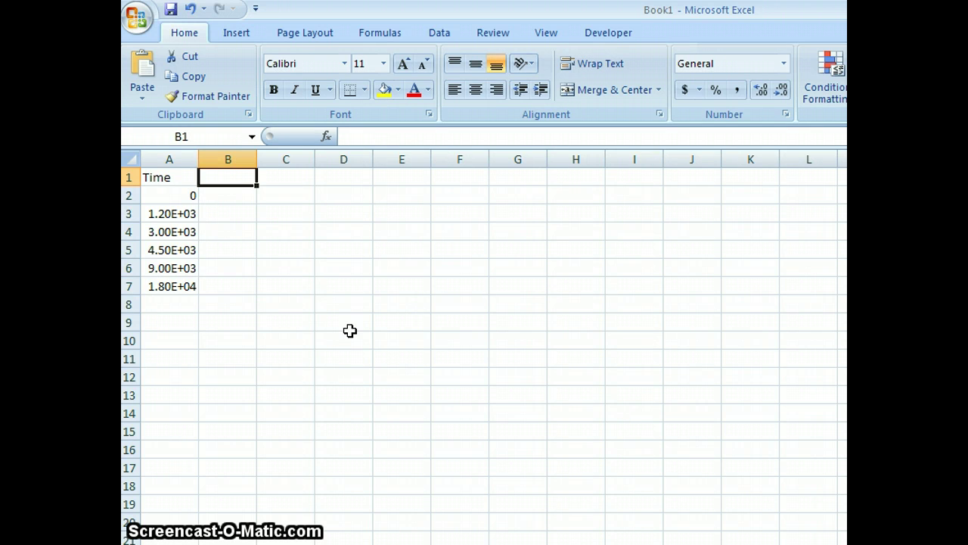
# Enter the [NO2] heading in B1 with concentrations 0.5, 0.444 and 0.381
pyautogui.write('[')
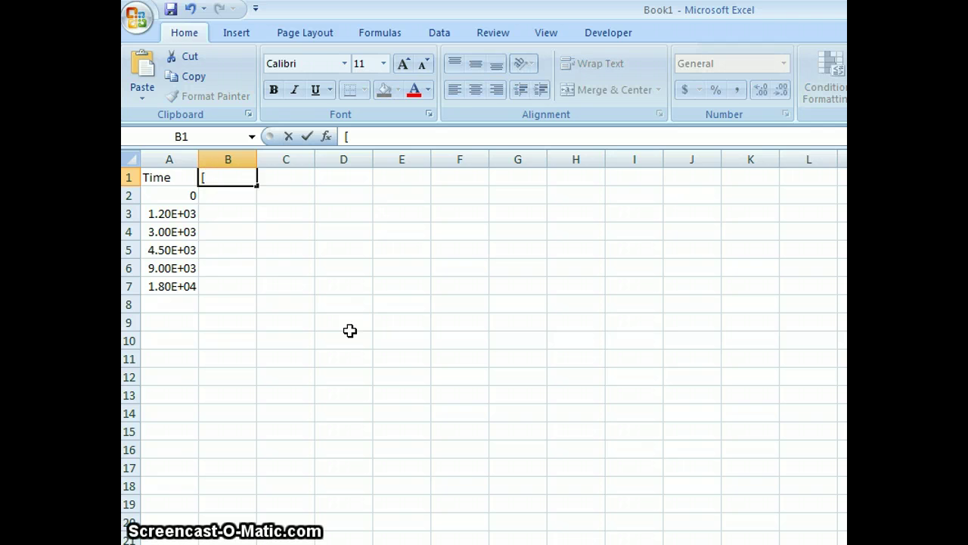
pyautogui.write('NO2')
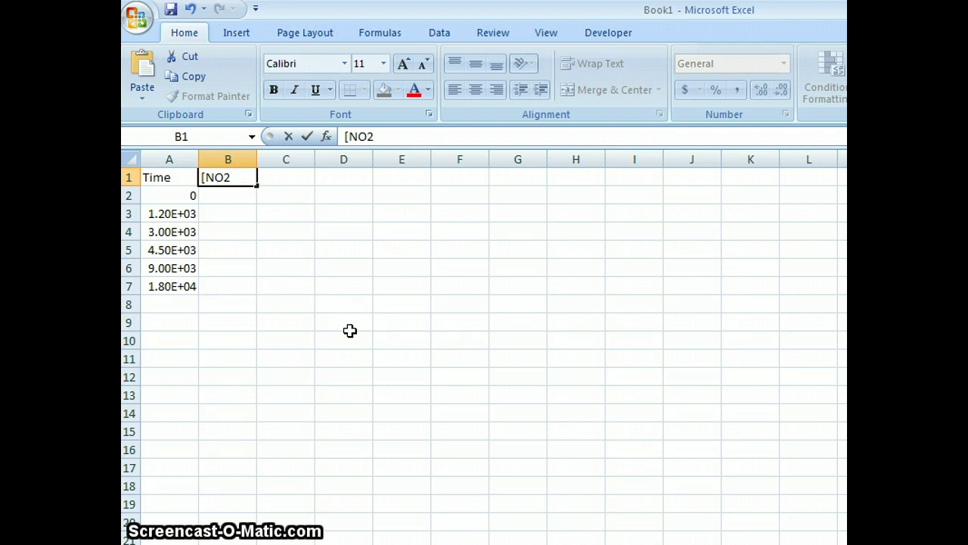
pyautogui.write(']')
pyautogui.press('Return')
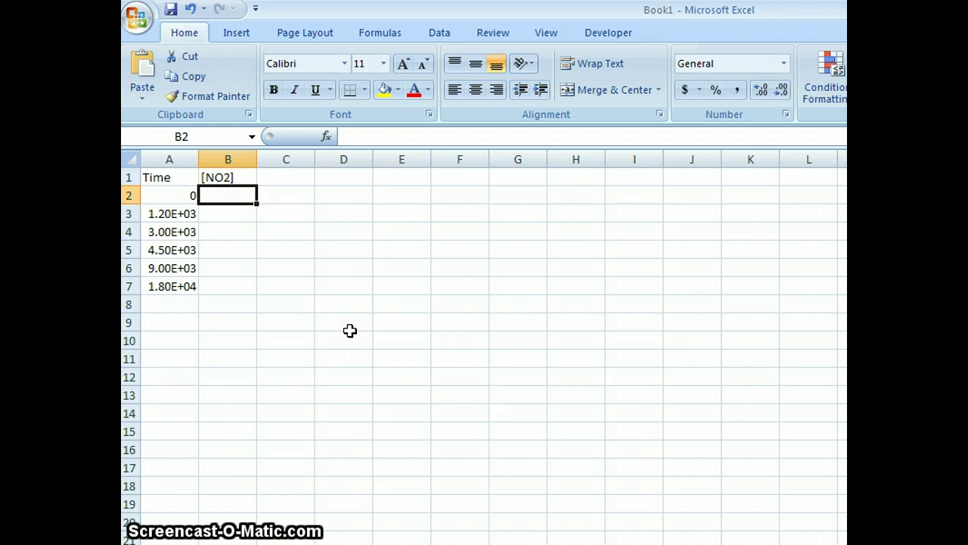
pyautogui.write('.5')
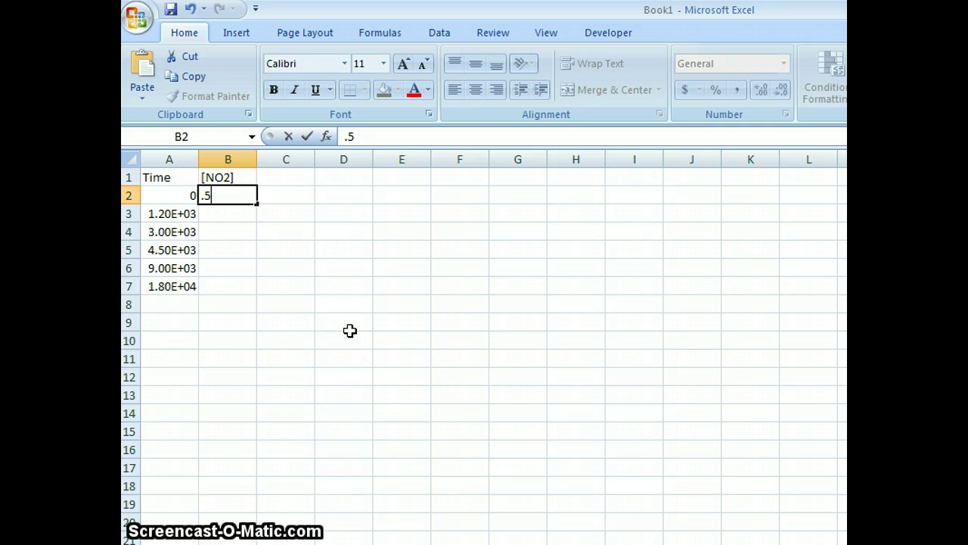
pyautogui.press('Return')
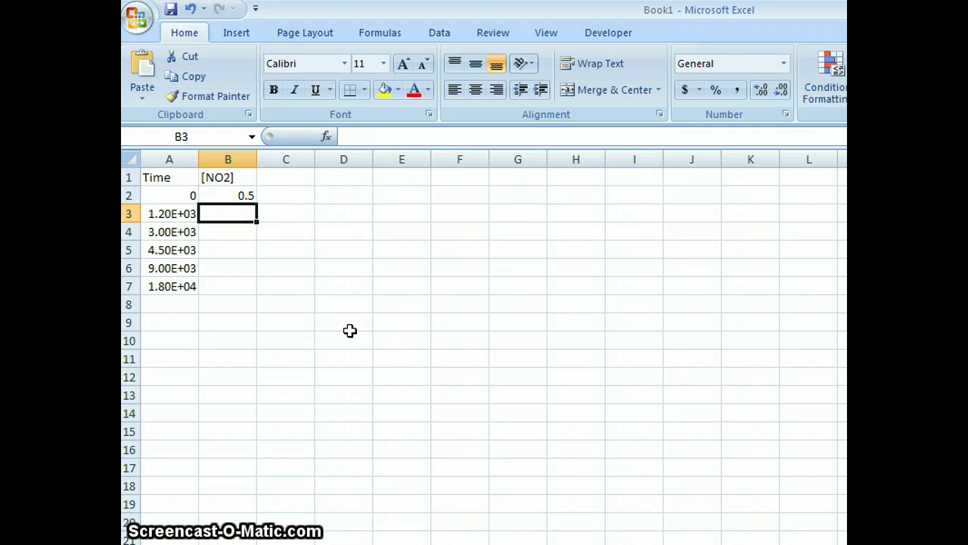
pyautogui.write('.444')
pyautogui.press('Return')
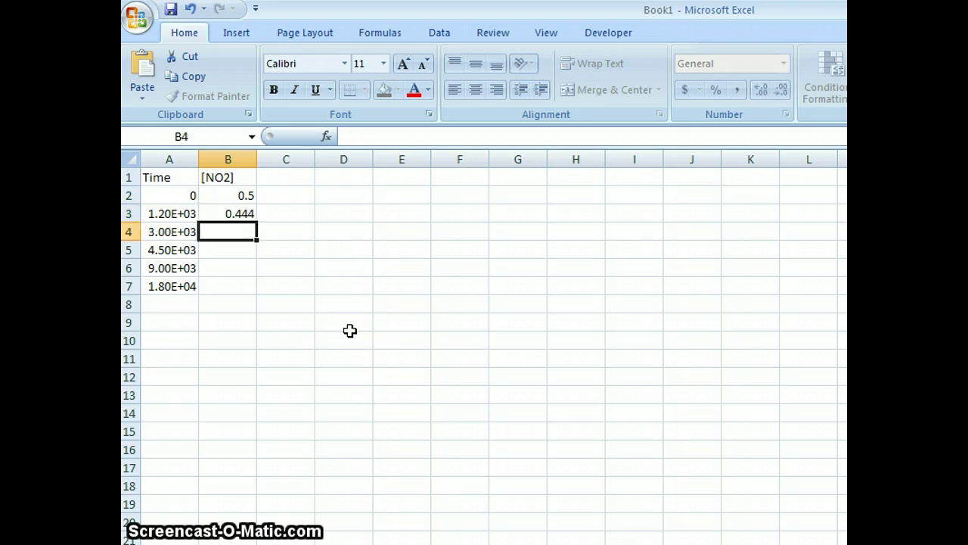
pyautogui.write('.381')
pyautogui.press('Return')
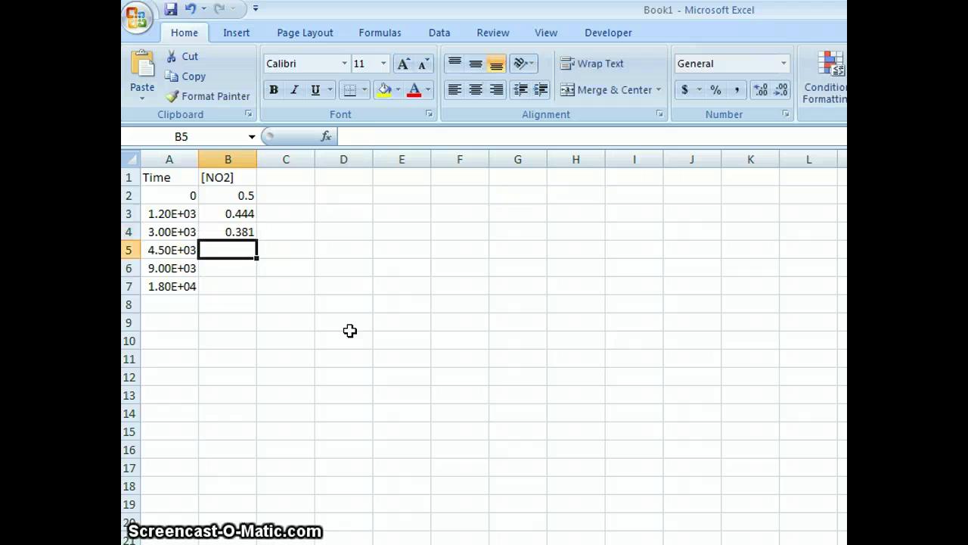
# Add the remaining concentrations 0.340, 0.25 and 0.174, then move up into column C
pyautogui.write('.340')
pyautogui.press('Return')
pyautogui.write('.25')
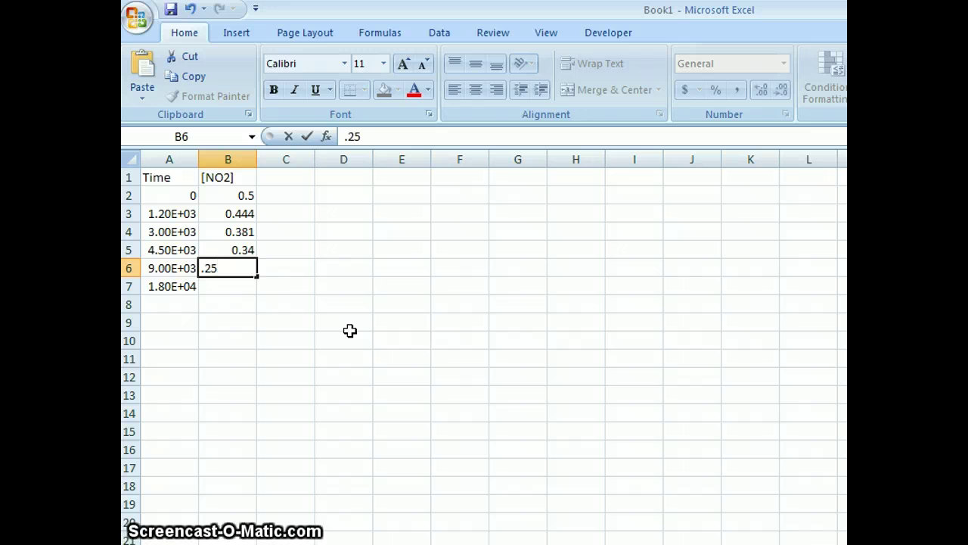
pyautogui.press('Return')
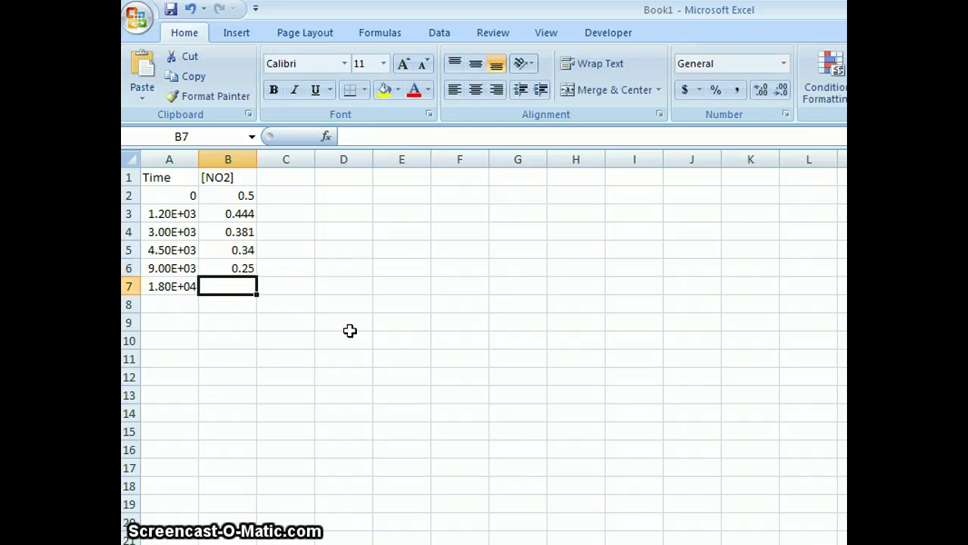
pyautogui.write('.174')
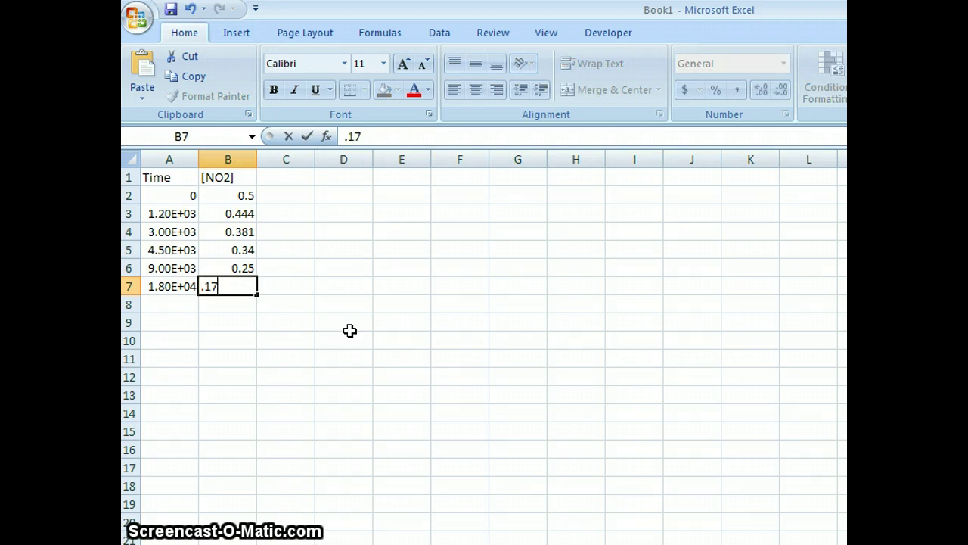
pyautogui.press('Return')
pyautogui.press('Up')
pyautogui.press('Right')
pyautogui.press('Up')
pyautogui.press('Up')
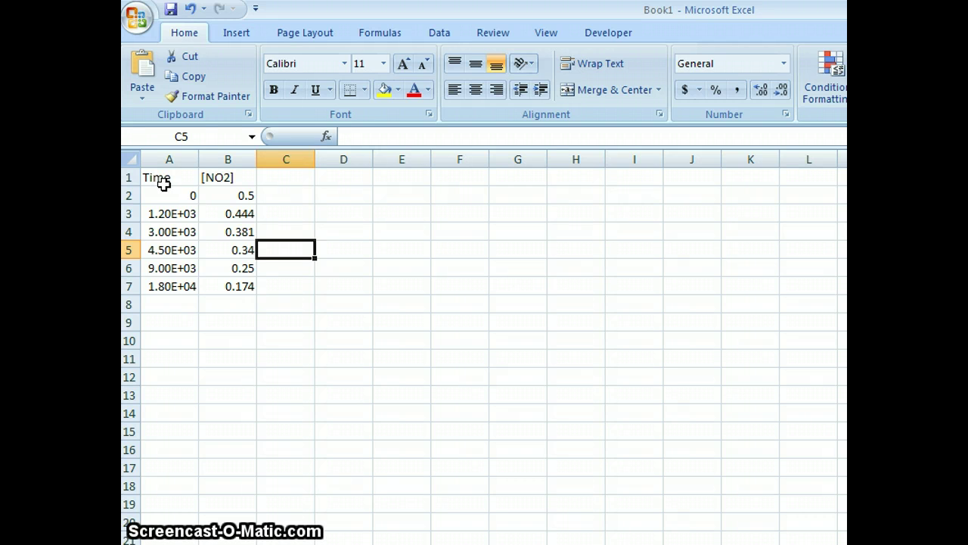
# Insert a markers-only scatter chart of A1:B7 and drag it up beside the table
pyautogui.moveTo(167, 180); pyautogui.dragTo(231, 286)
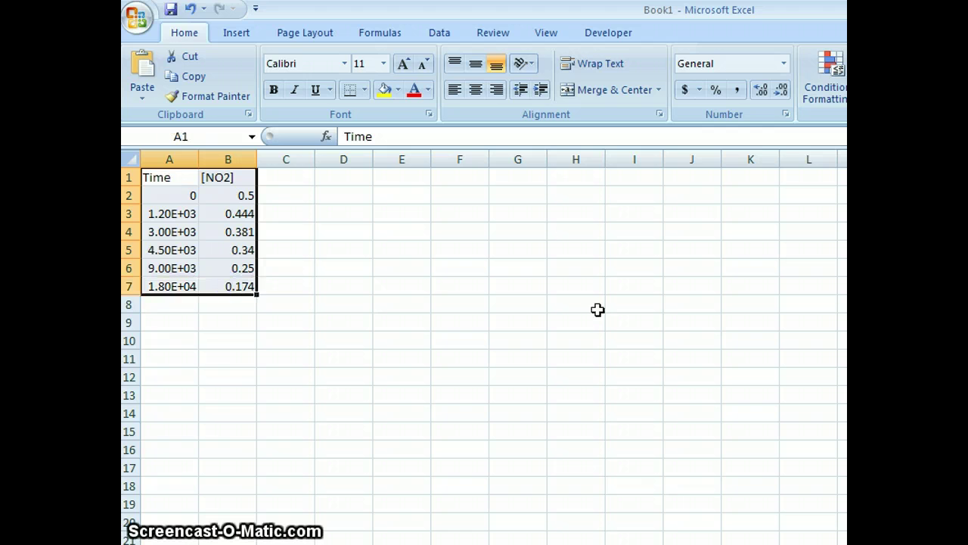
pyautogui.click(242, 36)
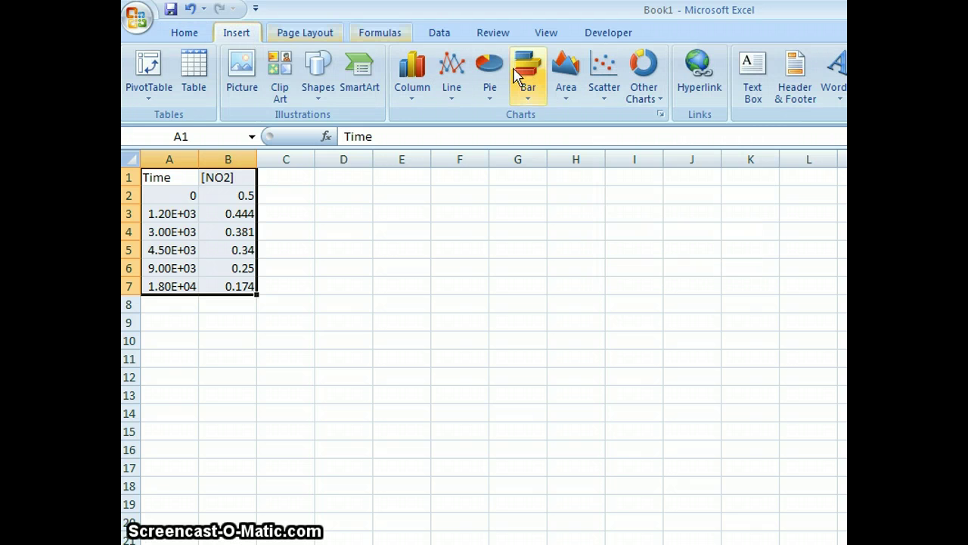
pyautogui.click(609, 90)
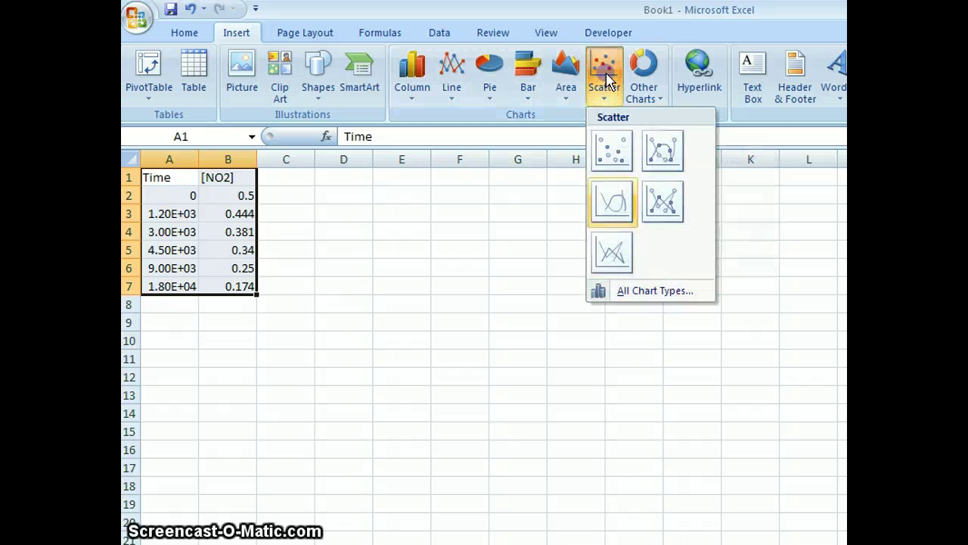
pyautogui.click(617, 161)
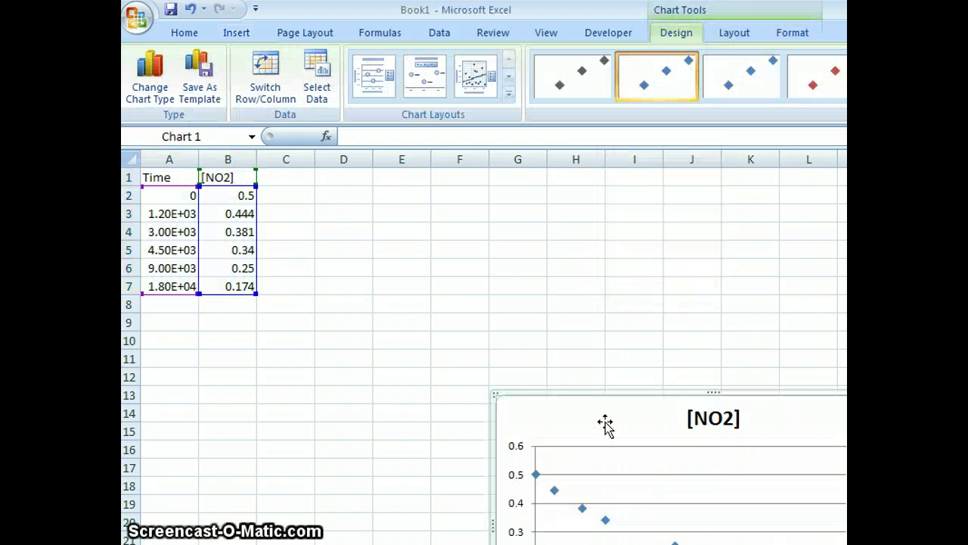
pyautogui.moveTo(603, 414); pyautogui.dragTo(450, 223)
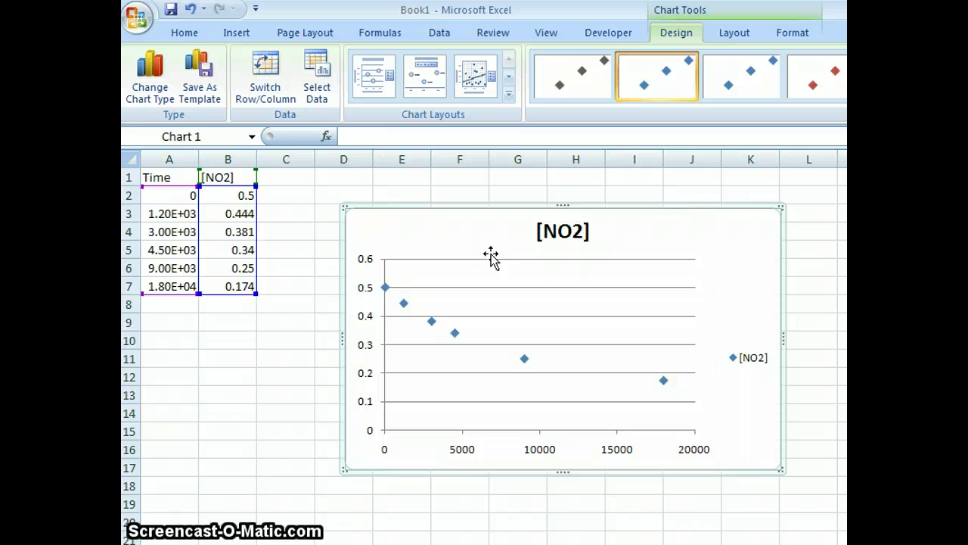
# Append 'vs time' to the '[NO2]' chart title and drag the chart down-right, away from the data
pyautogui.click(555, 230)
pyautogui.click(590, 231)
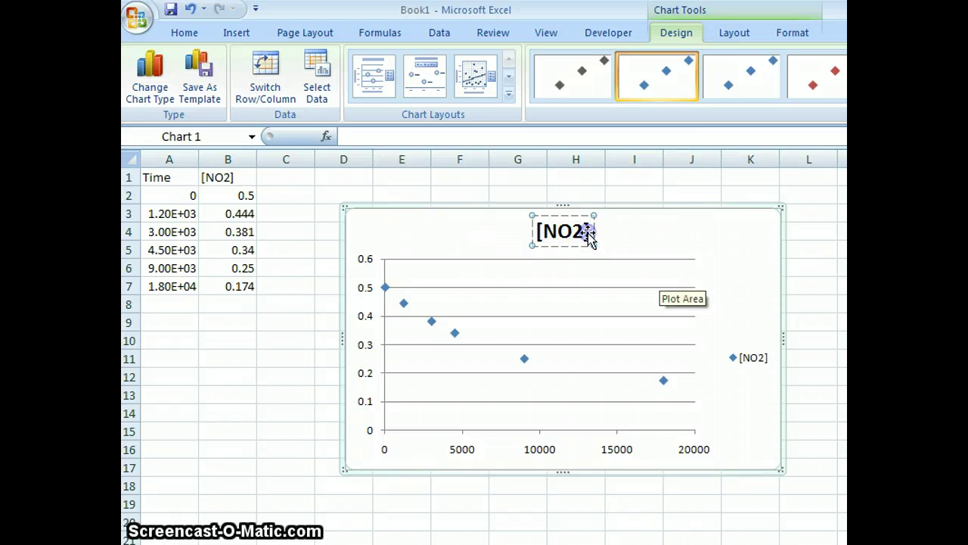
pyautogui.write('vs time')
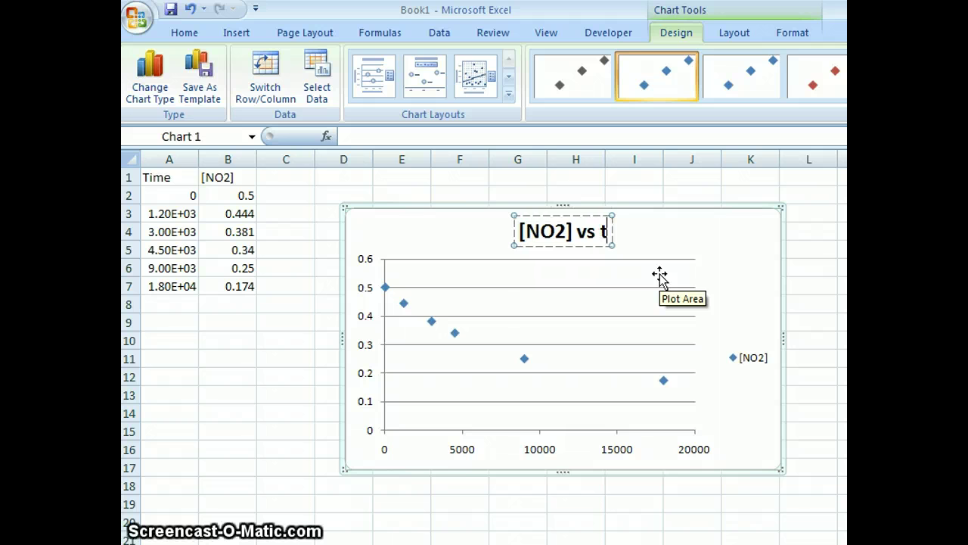
pyautogui.press('Escape')
pyautogui.press('Escape')
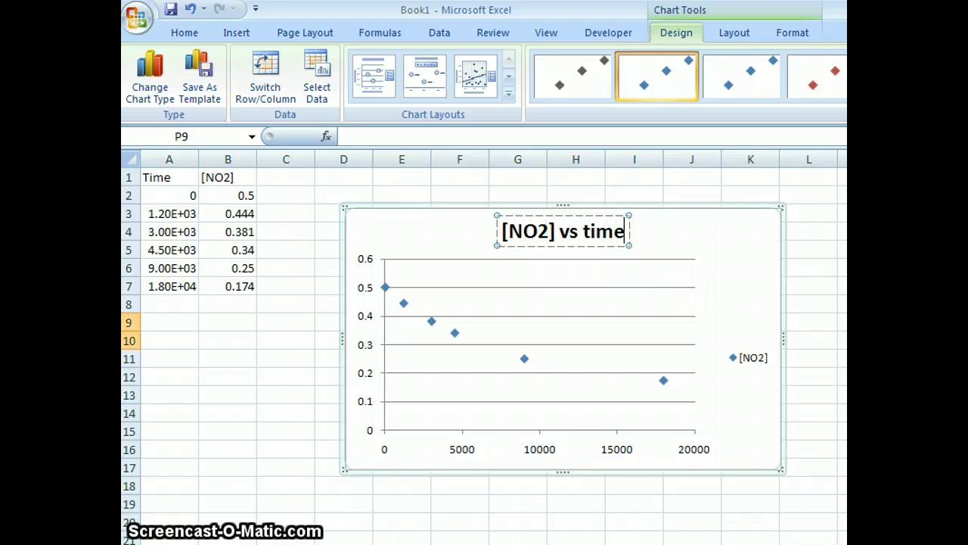
pyautogui.moveTo(655, 233); pyautogui.dragTo(961, 541)
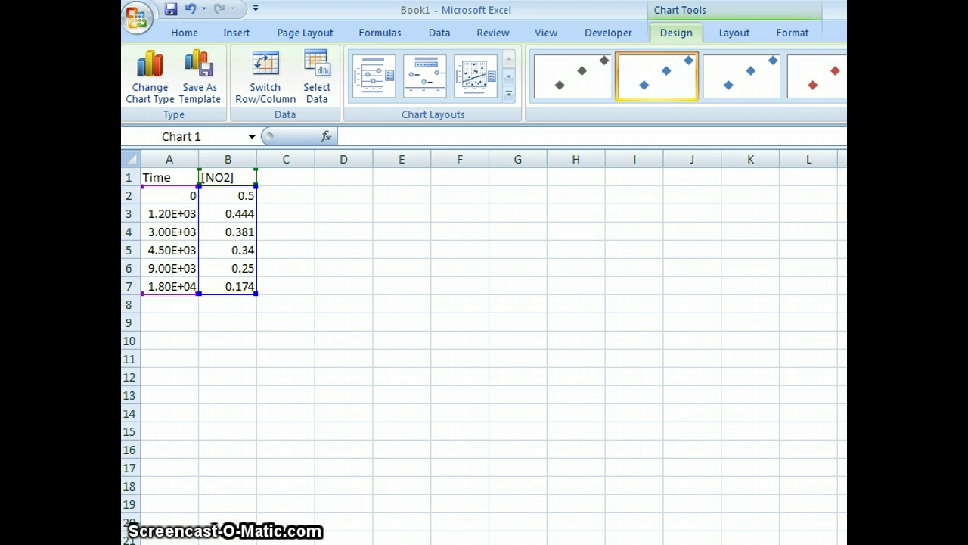
pyautogui.click(289, 178)
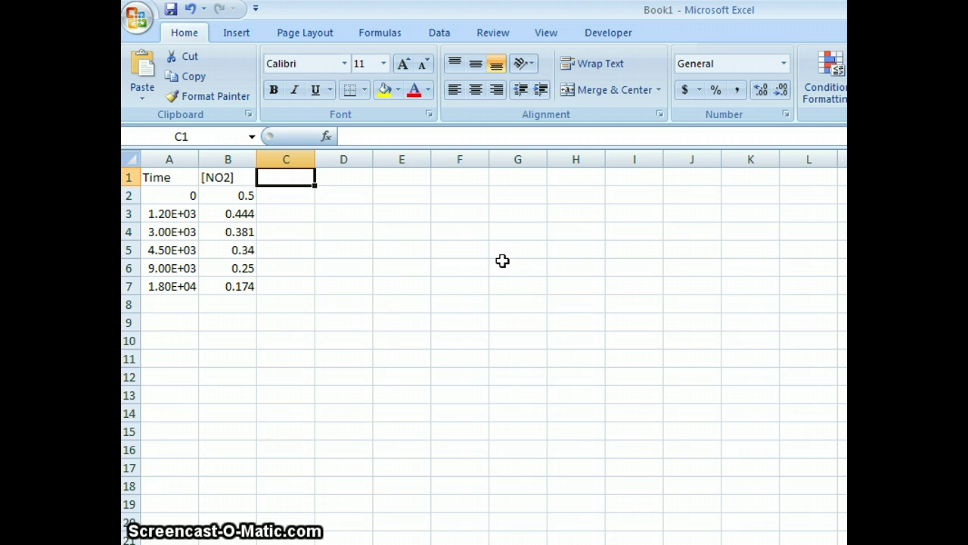
# Put the heading ln[NO2] in C1 and the formula =ln(B2) in C2
pyautogui.write('ln[')
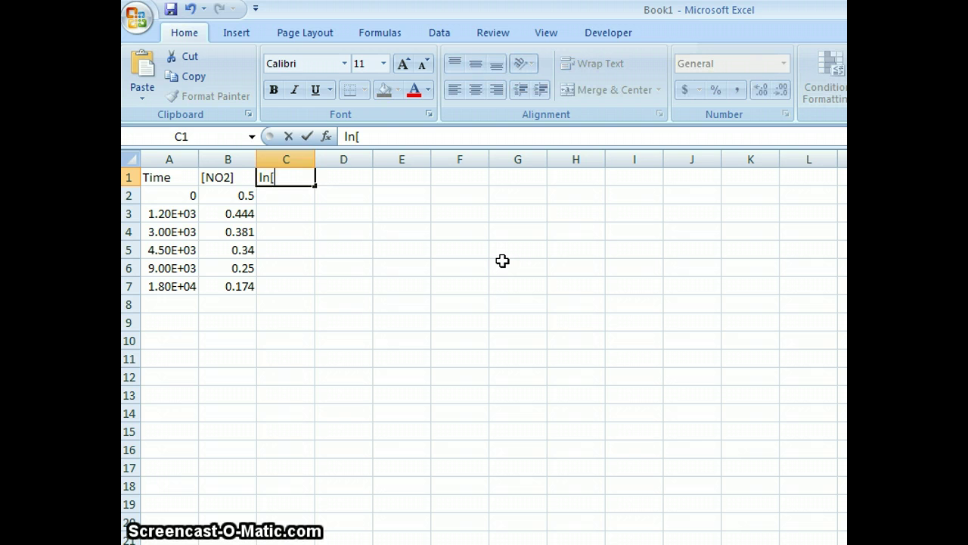
pyautogui.write('NO')
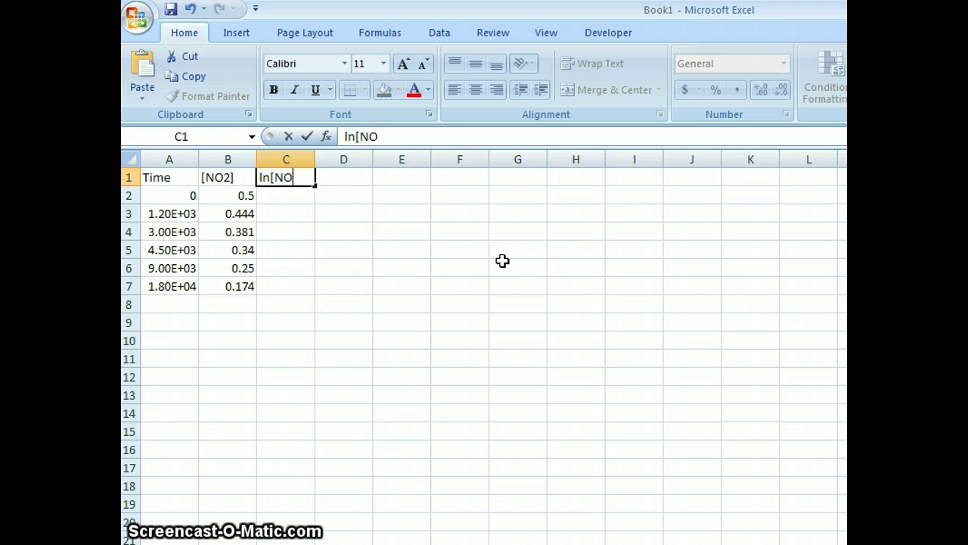
pyautogui.write('2]')
pyautogui.press('Return')
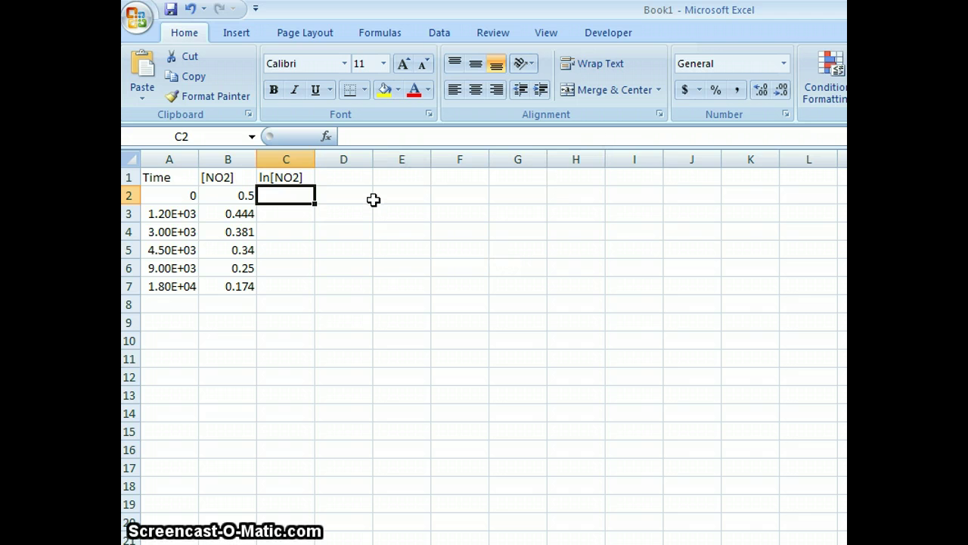
pyautogui.write('=')
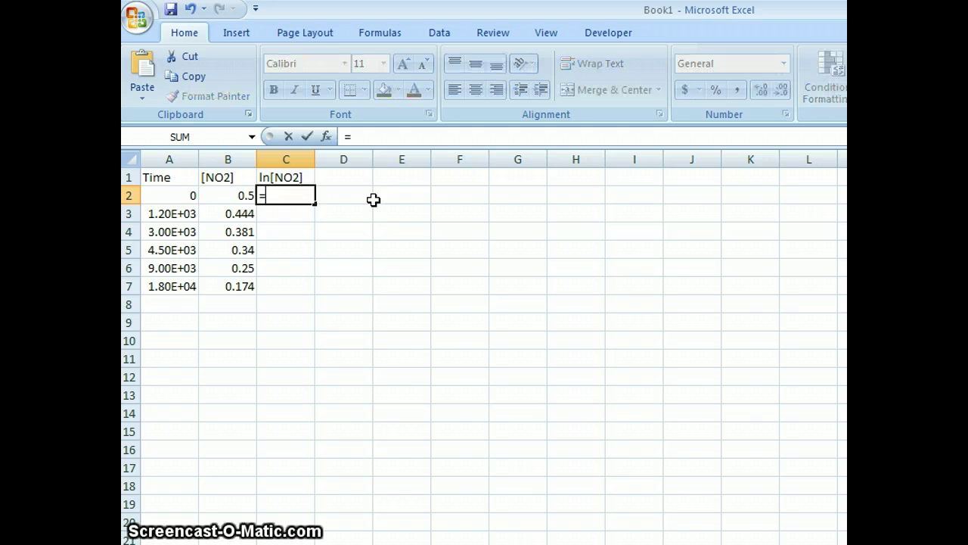
pyautogui.write('ln')
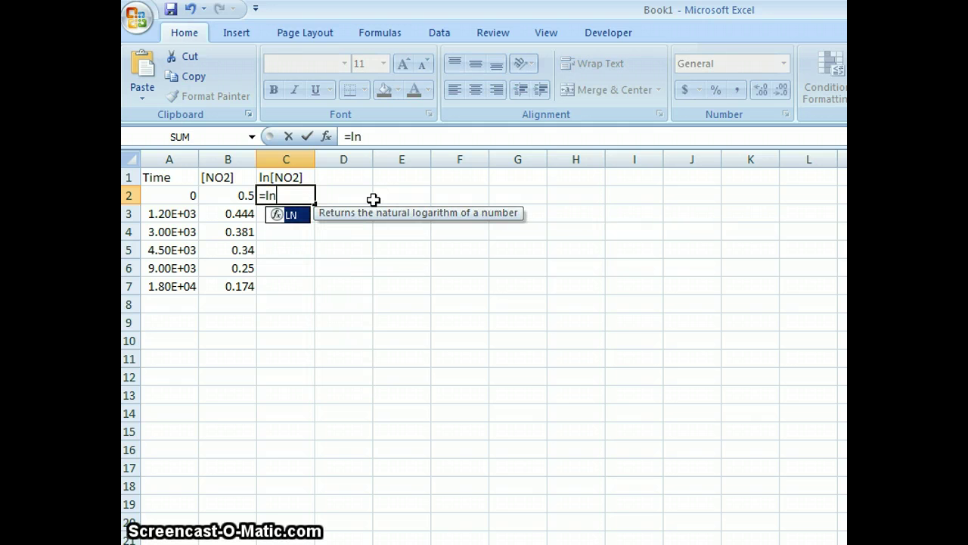
pyautogui.write('(')
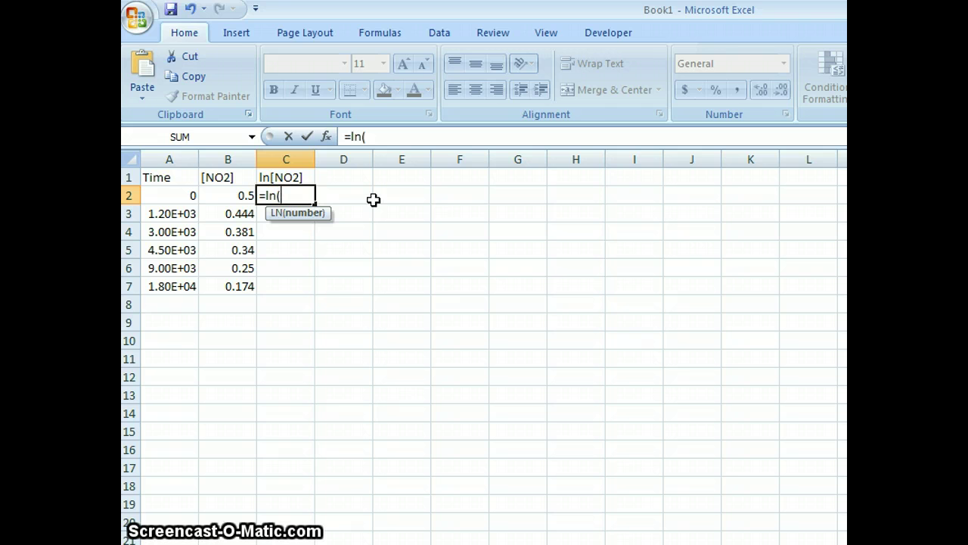
pyautogui.click(226, 195)
pyautogui.write(')')
pyautogui.press('Return')
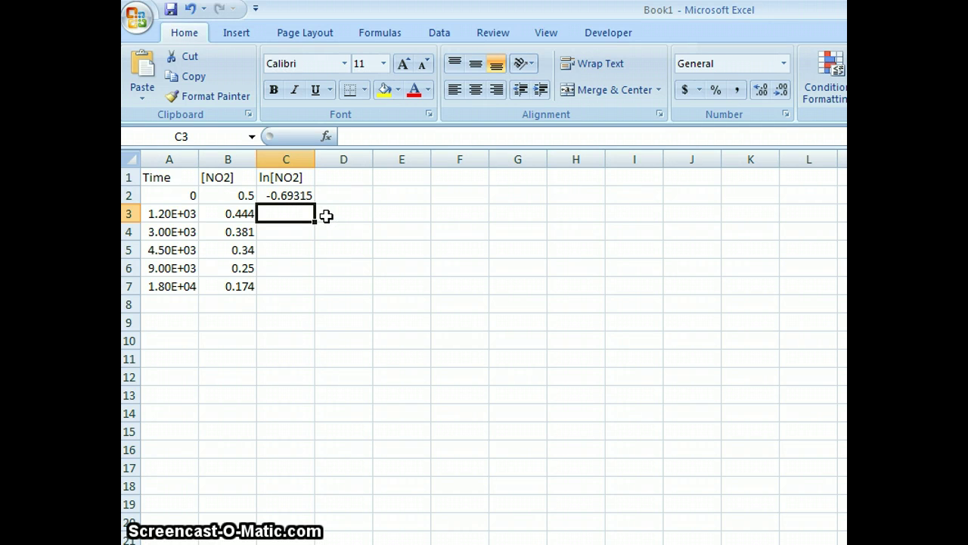
# Fill the C2 ln formula down to C7 and verify C6 reads =LN(B6)
pyautogui.click(288, 194)
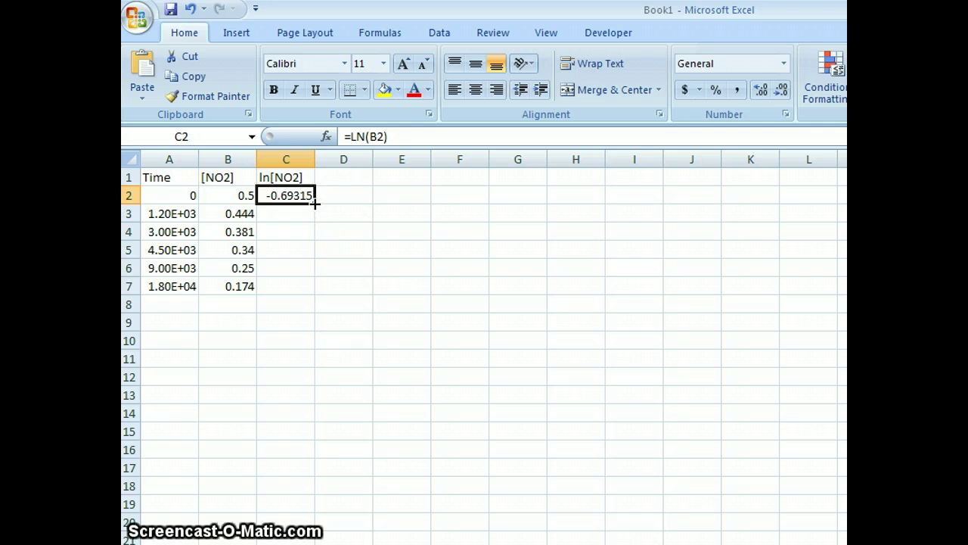
pyautogui.moveTo(315, 203); pyautogui.dragTo(296, 289)
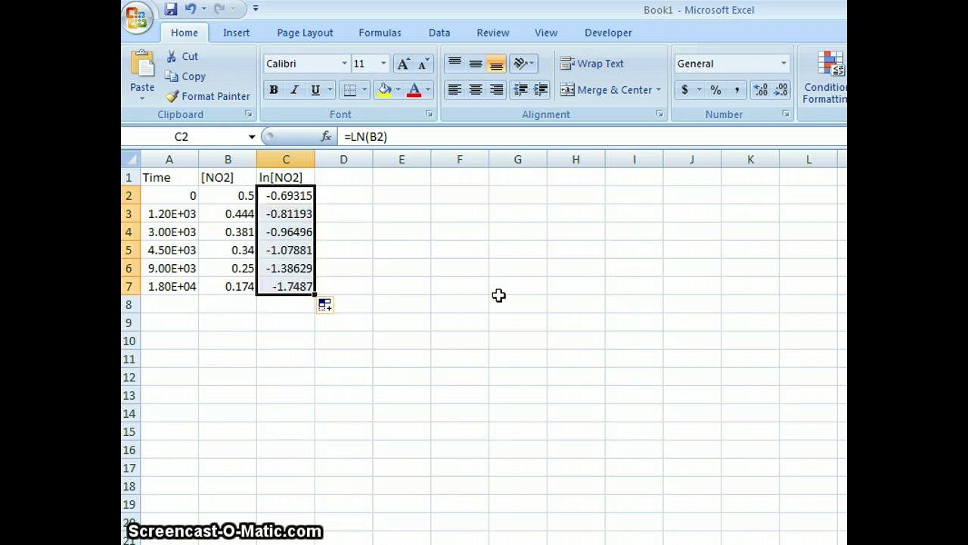
pyautogui.click(288, 268)
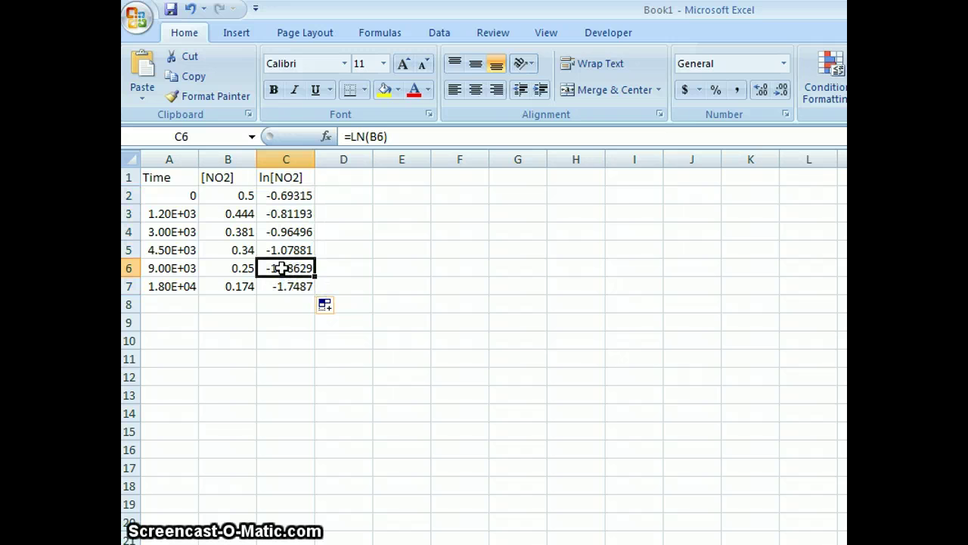
pyautogui.click(356, 138)
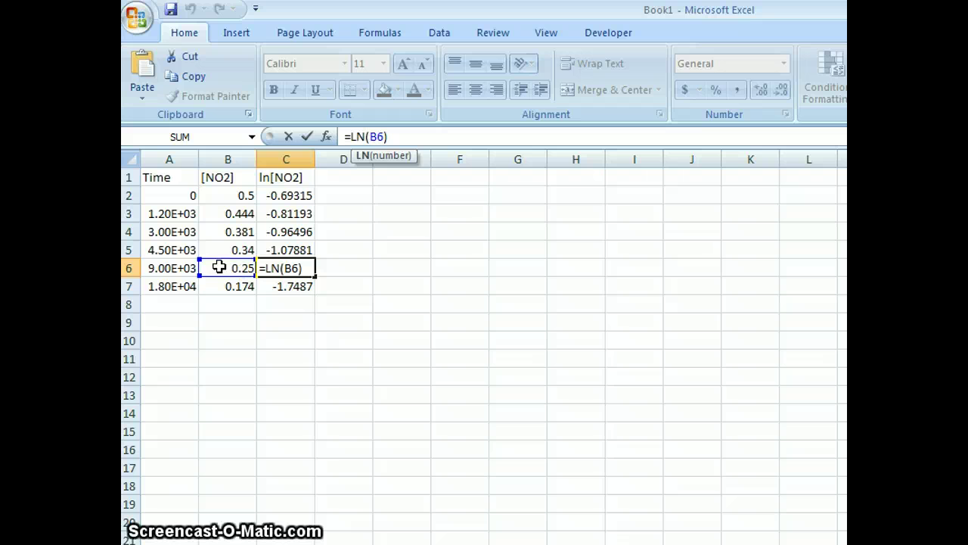
pyautogui.press('Return')
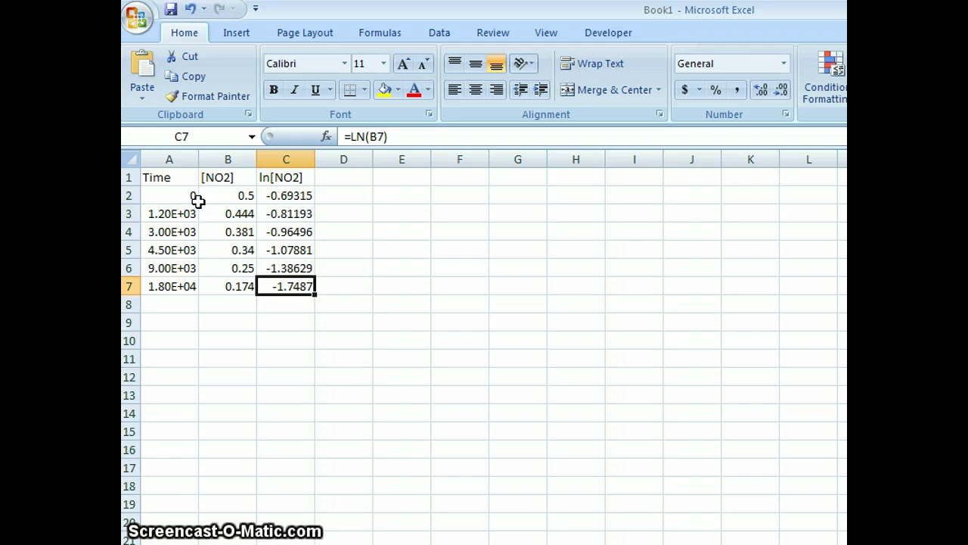
pyautogui.moveTo(173, 177); pyautogui.dragTo(181, 280)
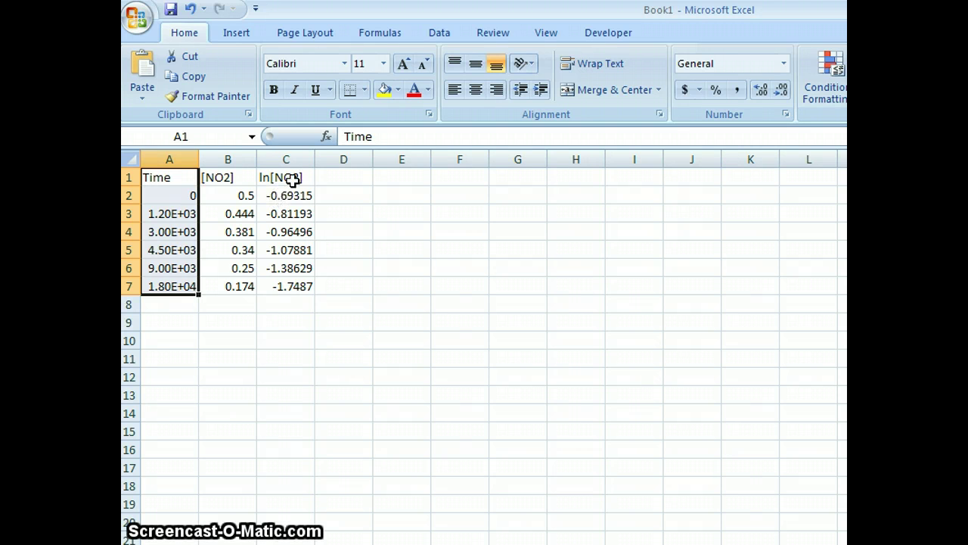
pyautogui.moveTo(292, 179); pyautogui.dragTo(286, 282)
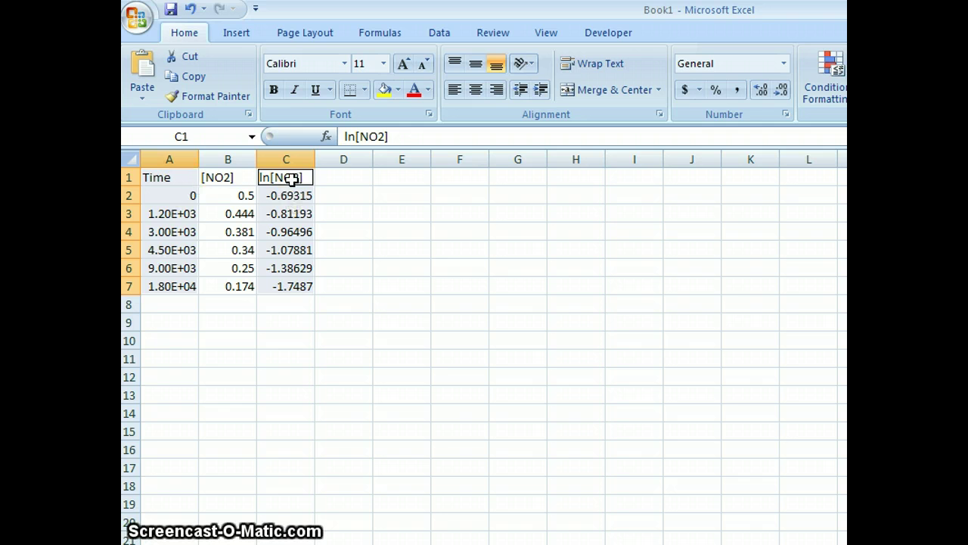
pyautogui.click(237, 36)
pyautogui.click(604, 90)
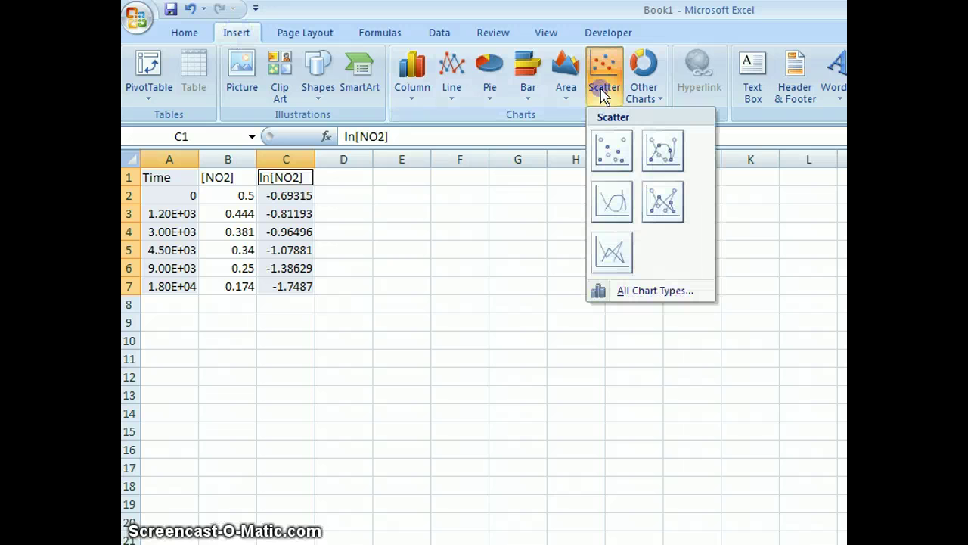
pyautogui.click(614, 153)
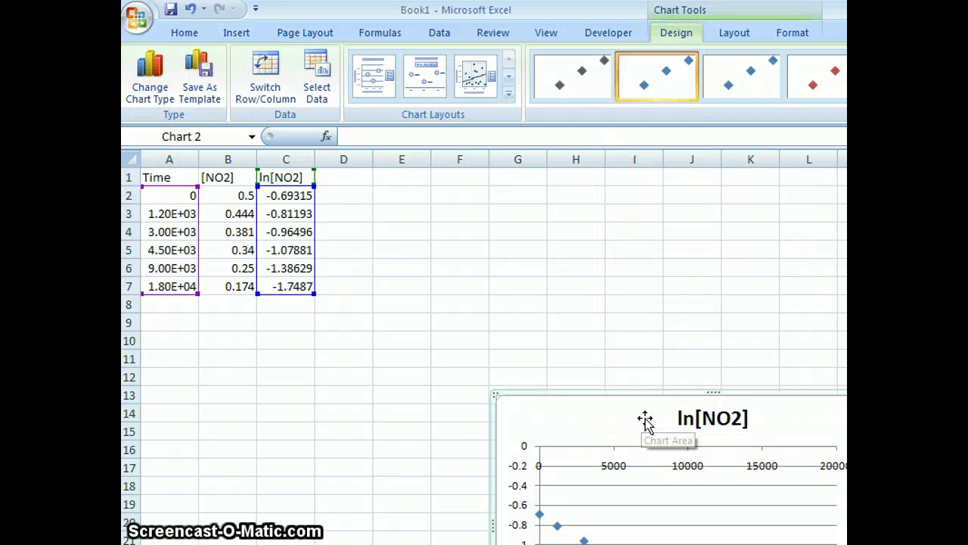
pyautogui.moveTo(637, 414); pyautogui.dragTo(516, 203)
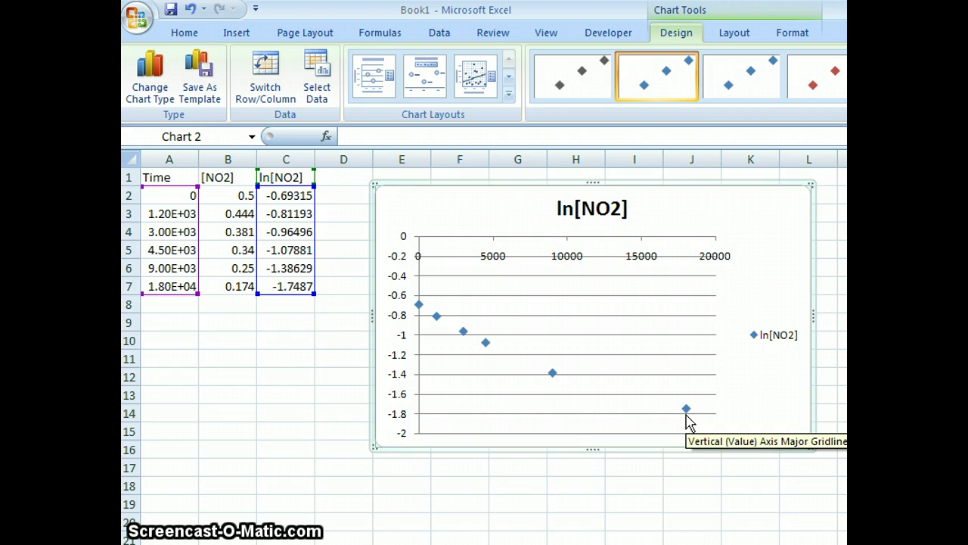
pyautogui.click(444, 192)
pyautogui.press('Delete')
# Enter the heading 1/[NO2] in D1 and =1/B2 in D2, filled down to D7
pyautogui.click(344, 178)
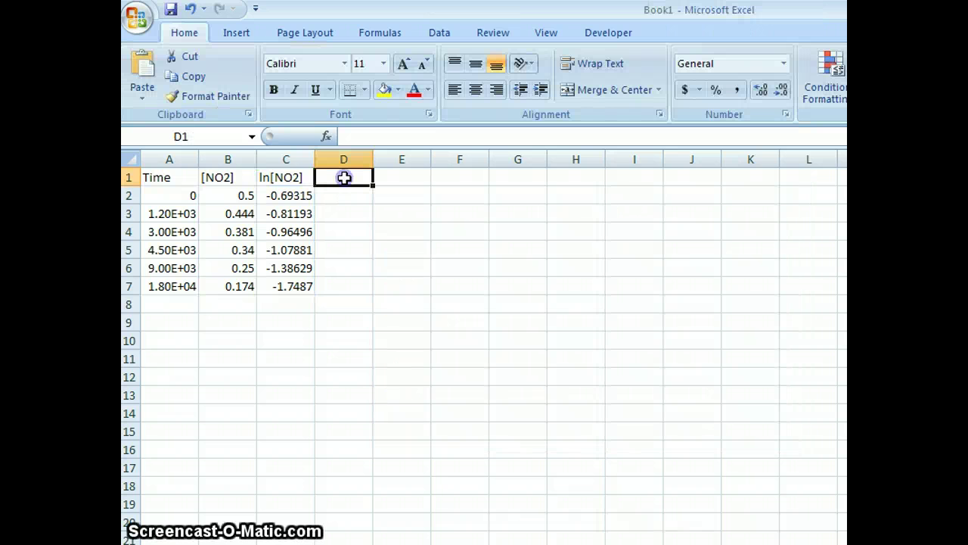
pyautogui.write('1/')
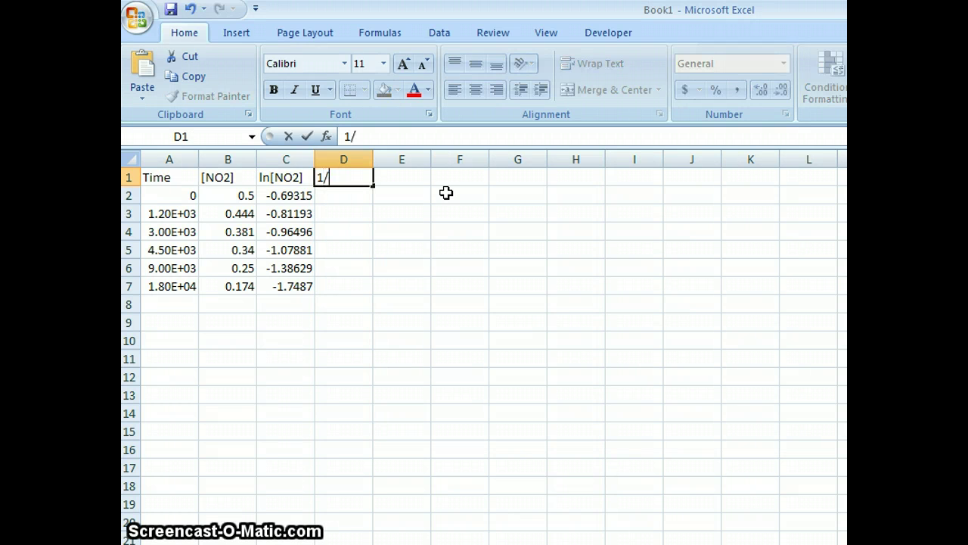
pyautogui.write('[NO2]')
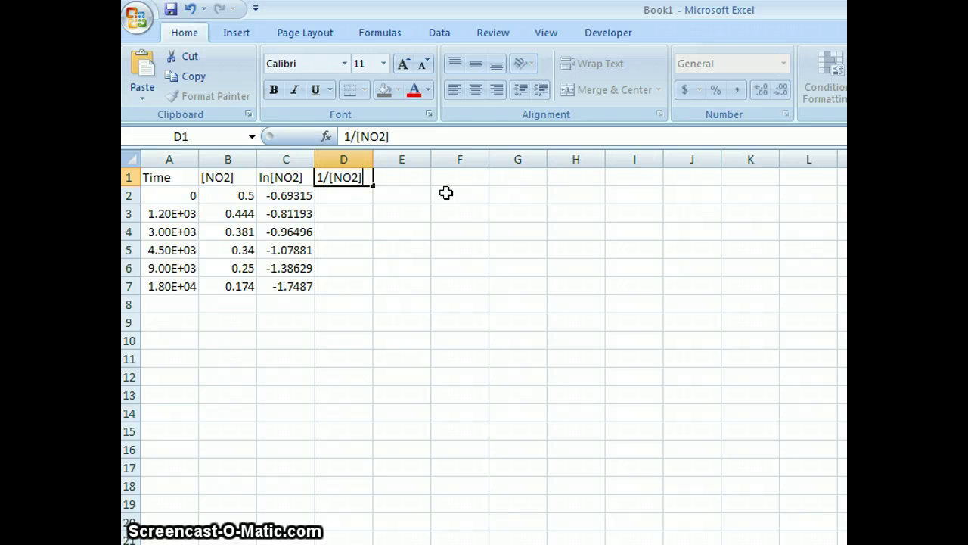
pyautogui.press('Return')
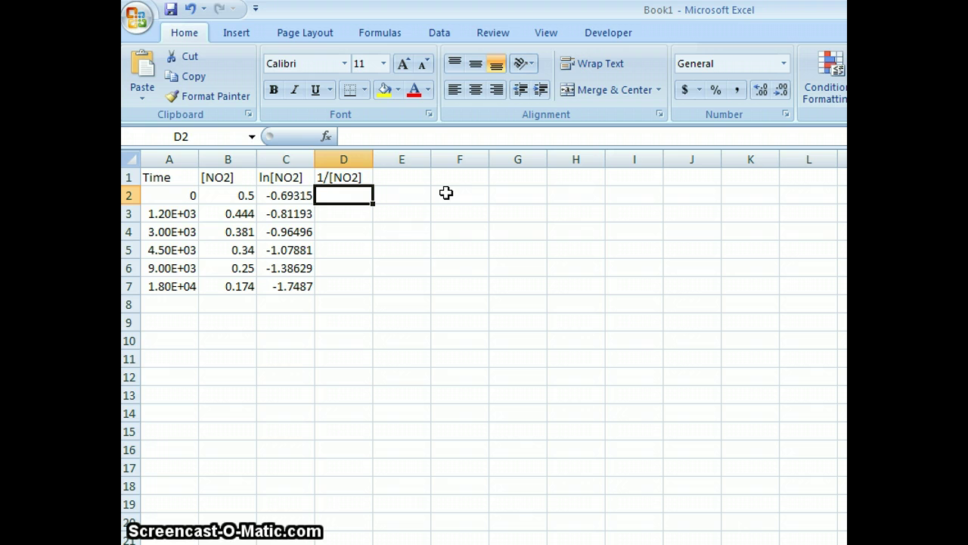
pyautogui.write('=')
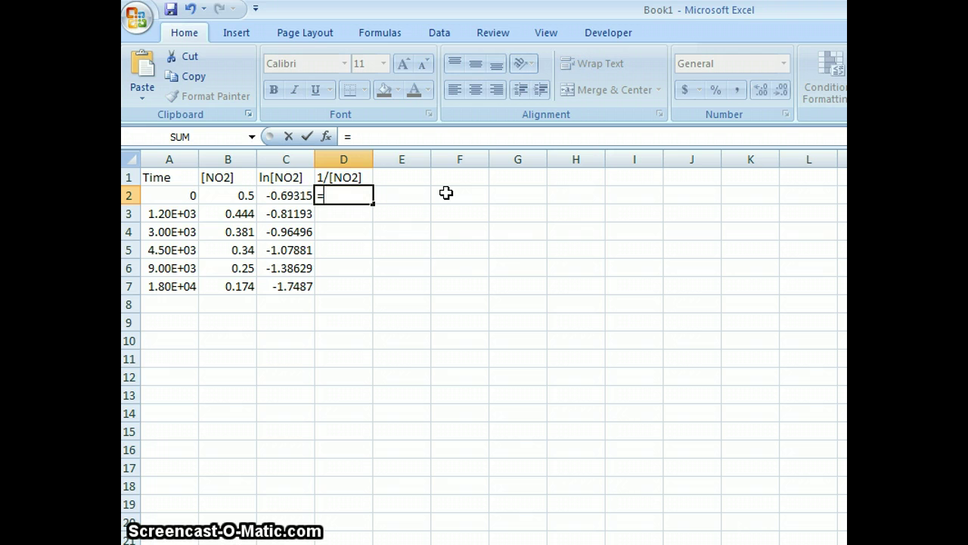
pyautogui.write('1/')
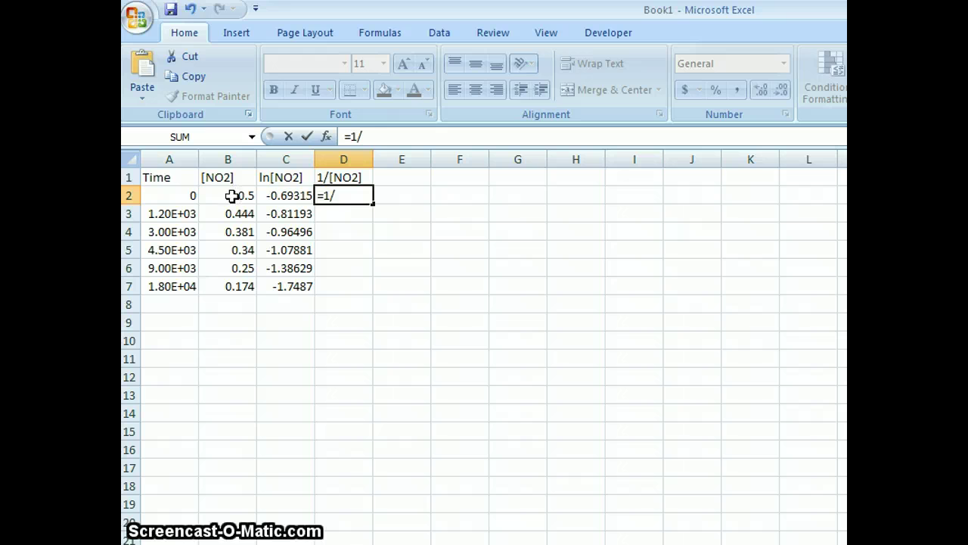
pyautogui.click(232, 196)
pyautogui.press('Return')
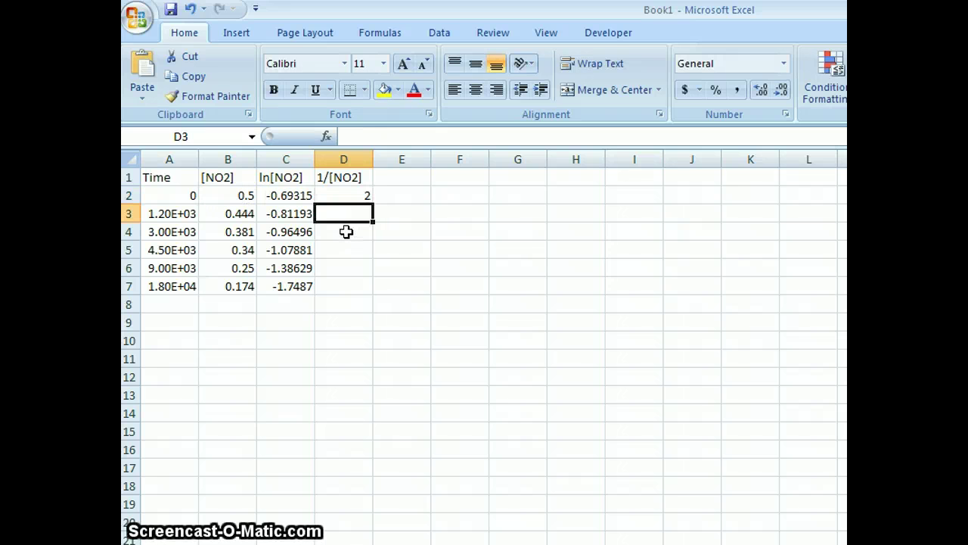
pyautogui.click(348, 195)
pyautogui.moveTo(372, 203); pyautogui.dragTo(361, 295)
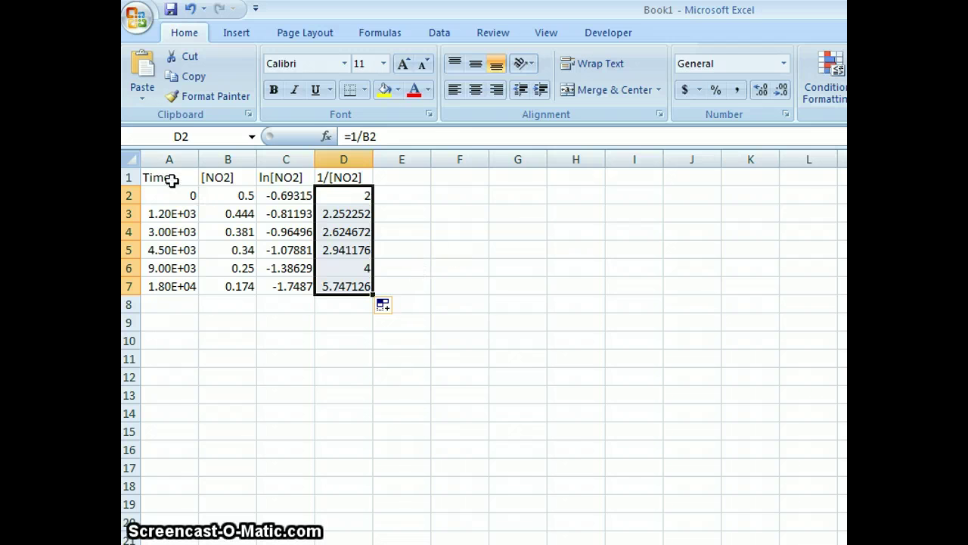
# Insert a markers-only scatter chart of A1:A7 with D1:D7 and place it beside the table
pyautogui.moveTo(172, 177); pyautogui.dragTo(175, 281)
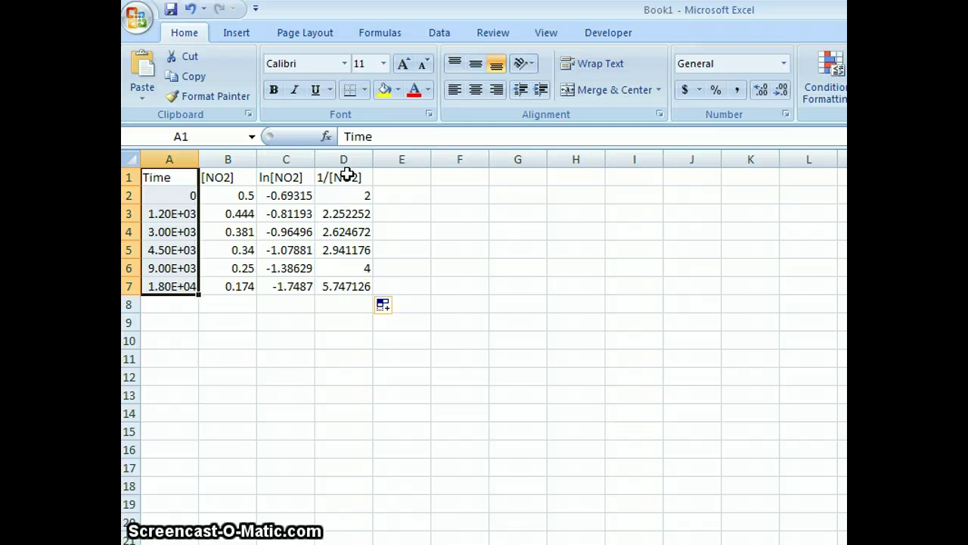
pyautogui.moveTo(346, 176); pyautogui.dragTo(346, 285)
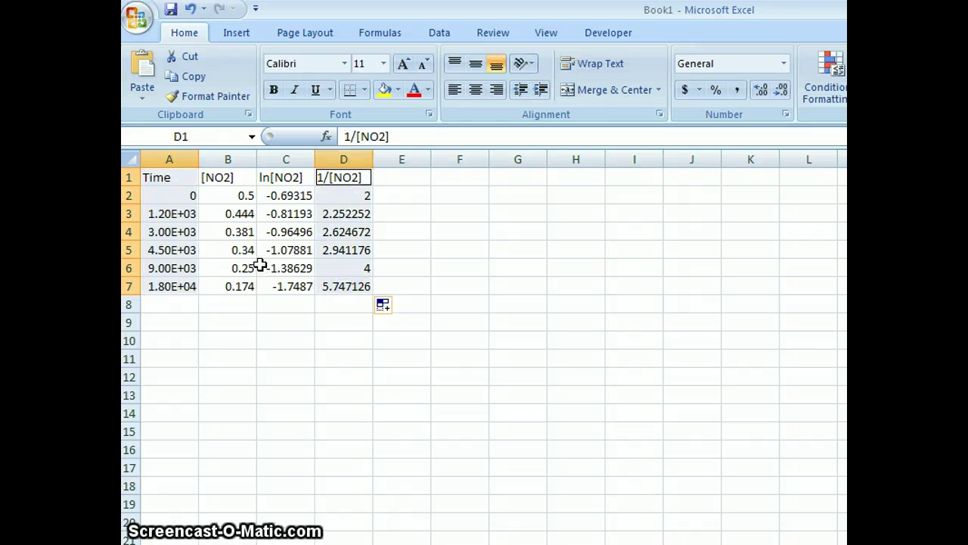
pyautogui.click(240, 33)
pyautogui.click(604, 70)
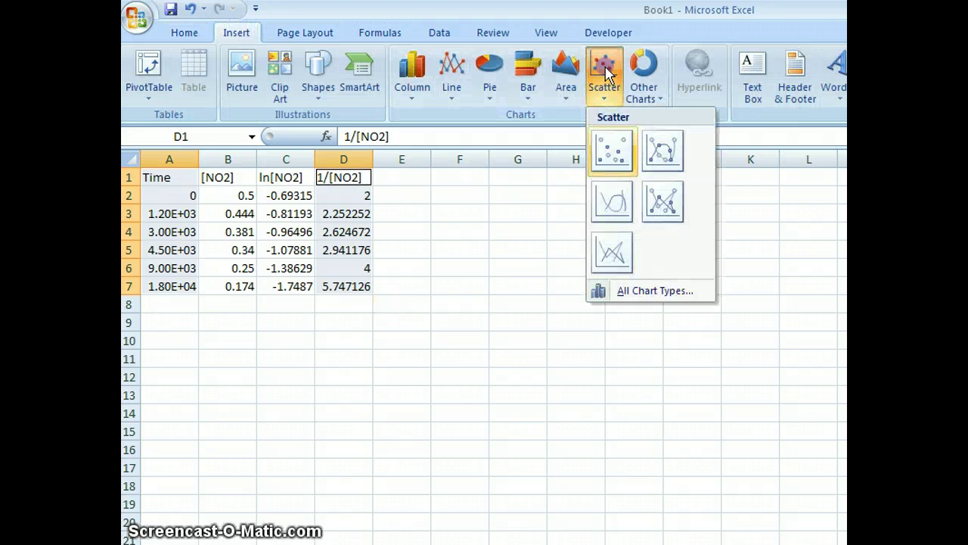
pyautogui.click(612, 150)
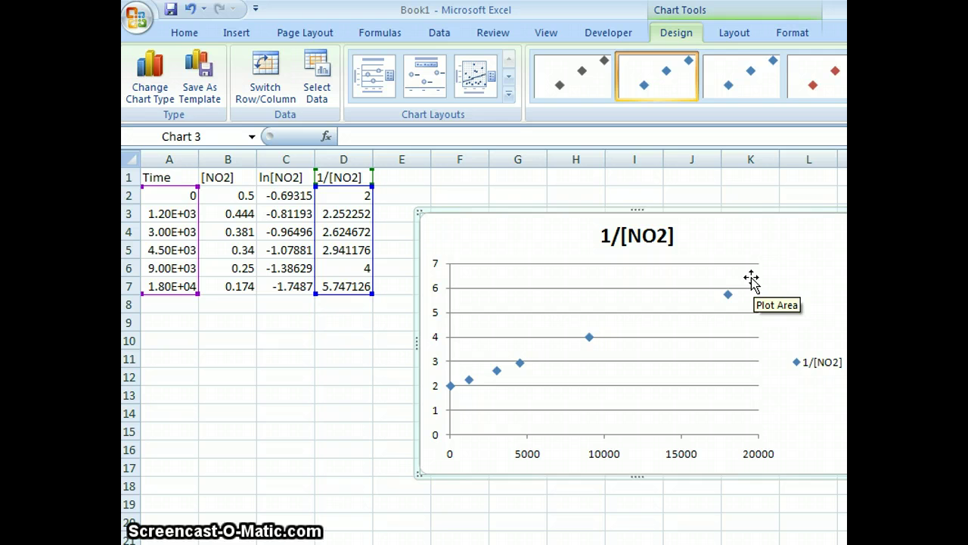
pyautogui.moveTo(547, 241); pyautogui.dragTo(522, 213)
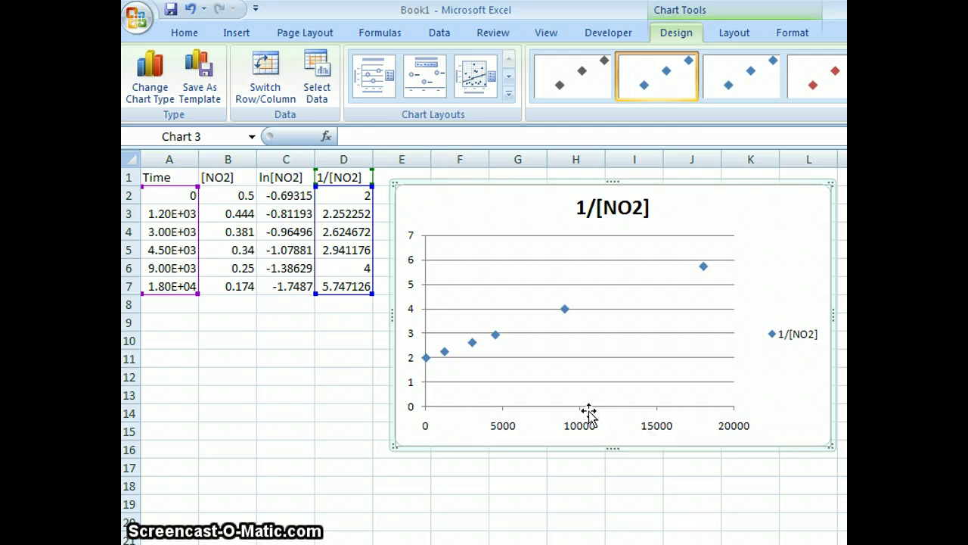
# Add a Linear trendline to the 1/[NO2] data series using the default settings
pyautogui.rightClick(498, 340)
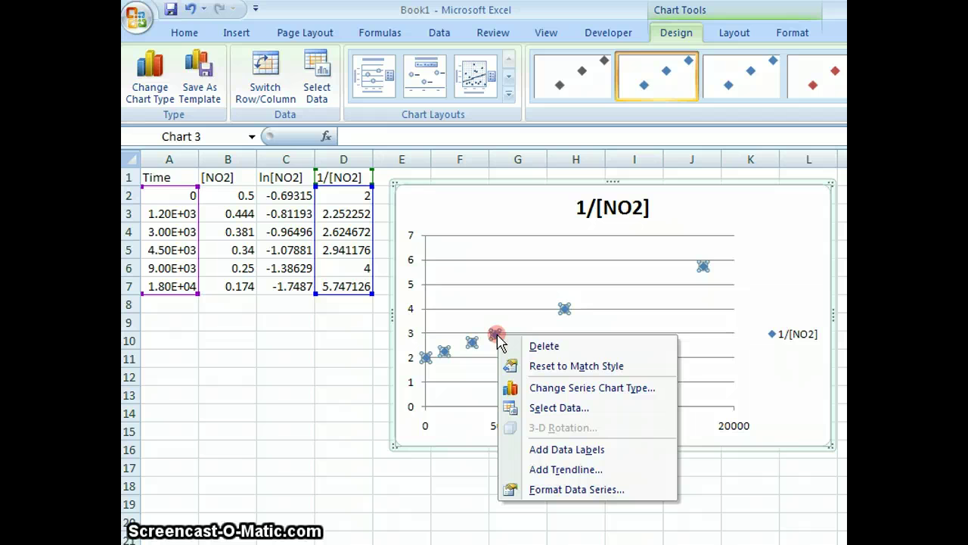
pyautogui.click(593, 471)
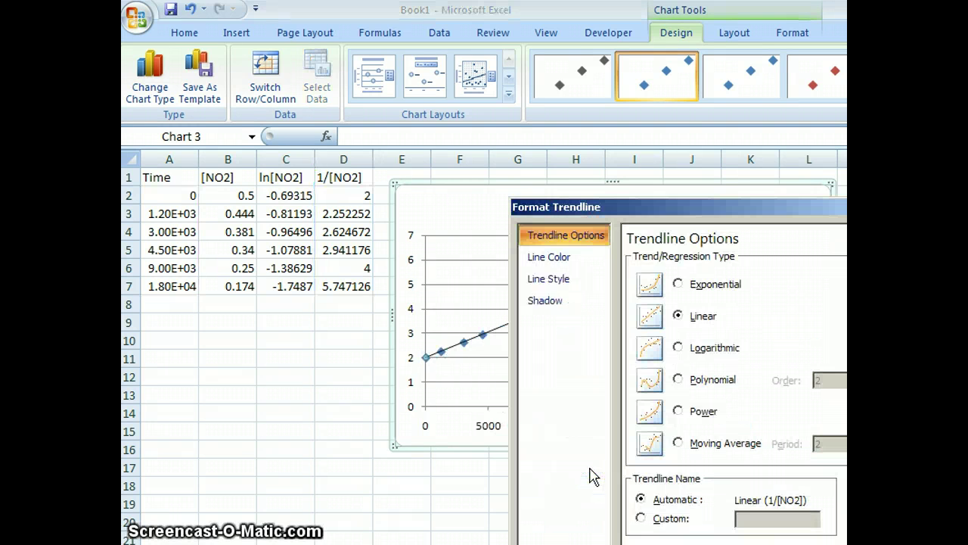
pyautogui.moveTo(639, 210); pyautogui.dragTo(553, 249)
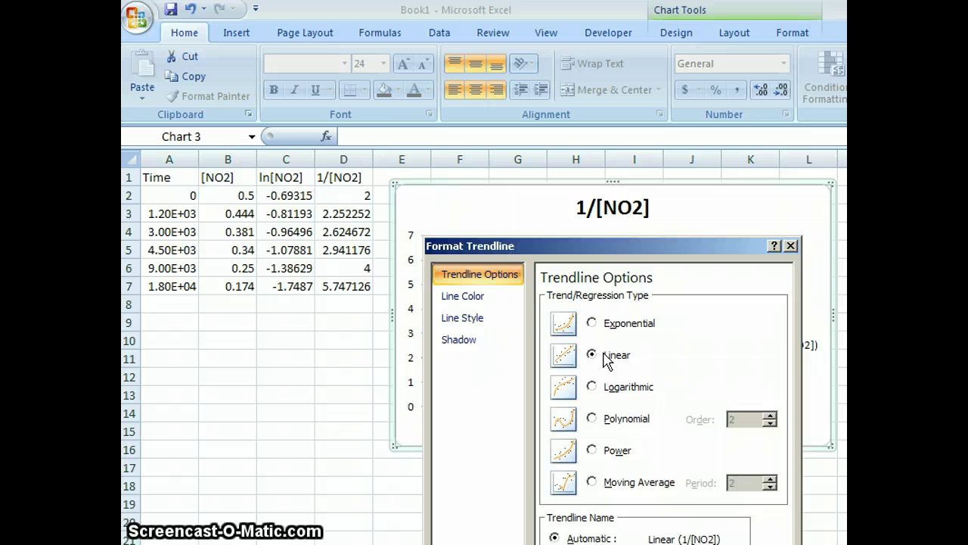
pyautogui.moveTo(582, 250); pyautogui.dragTo(510, 60)
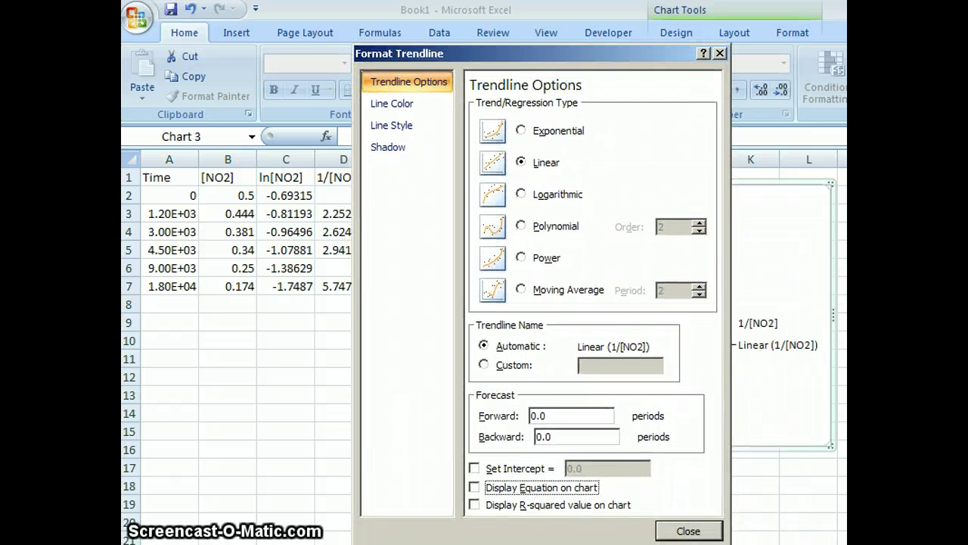
pyautogui.click(688, 531)
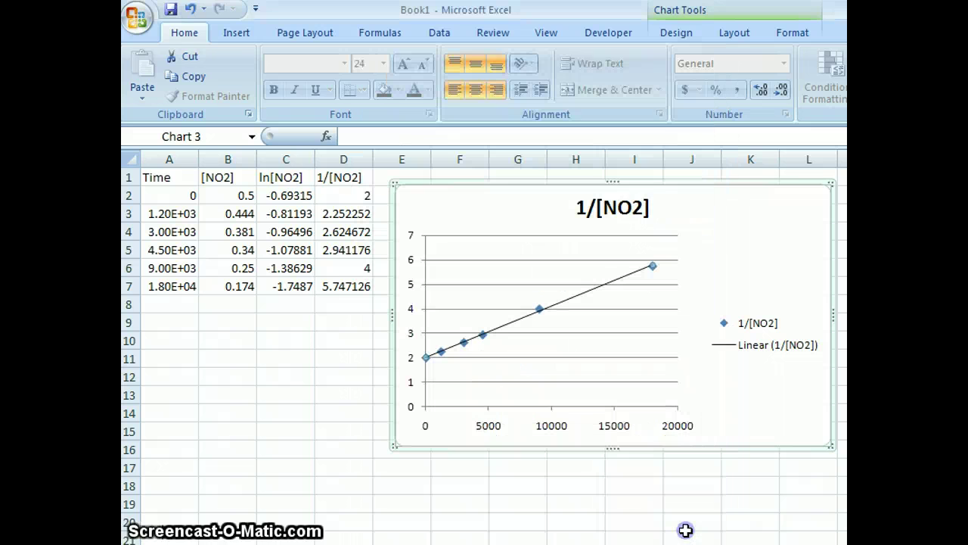